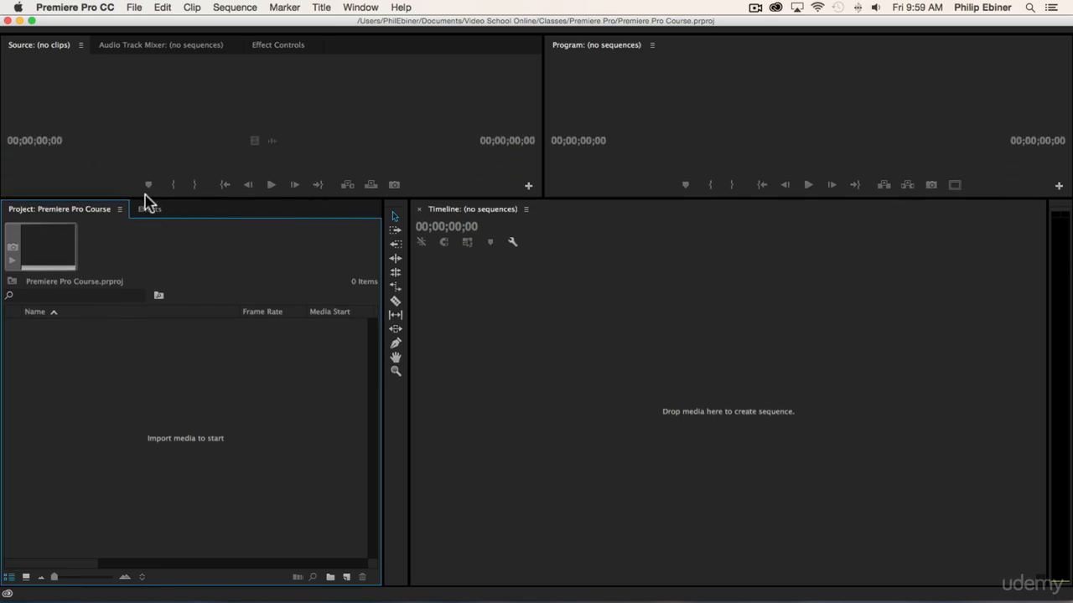
# Enlarge the Project and Timeline panels by moving the divider below the Source and Program monitors upward.
pyautogui.moveTo(147, 198); pyautogui.dragTo(153, 146)
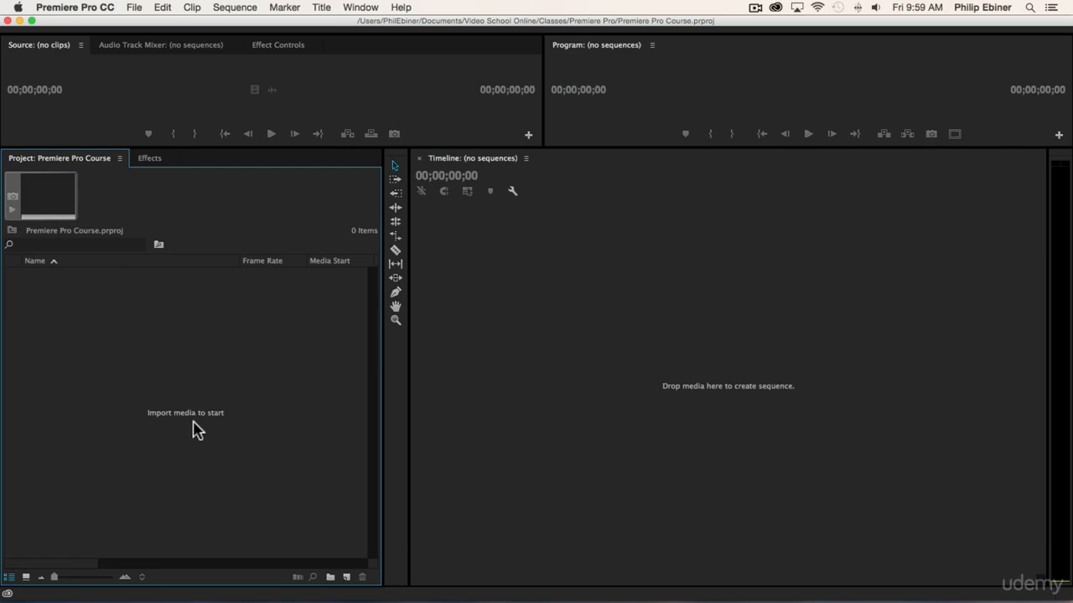
pyautogui.doubleClick(159, 388)
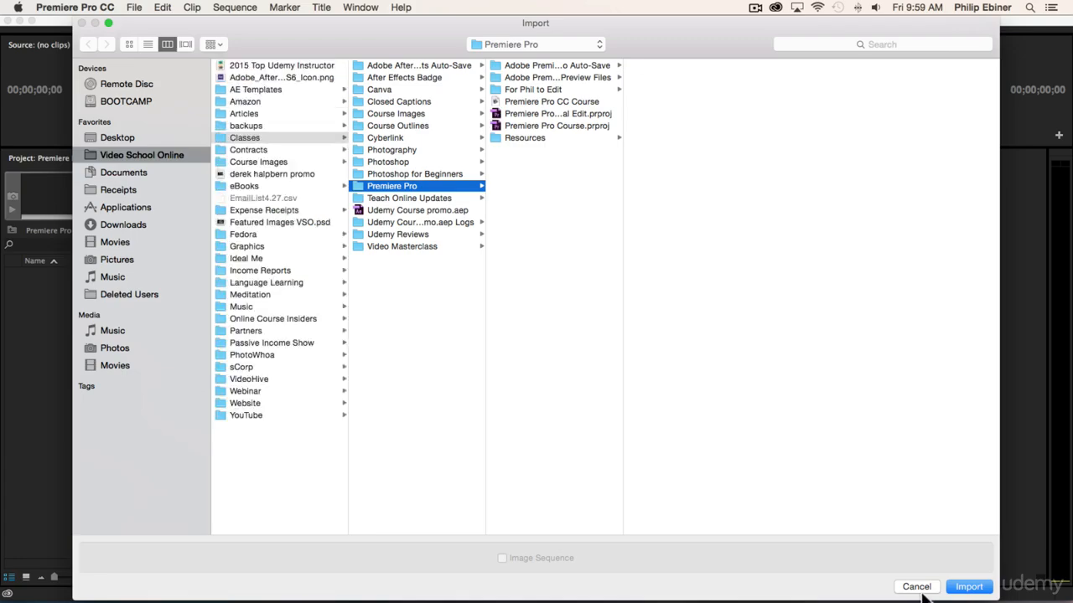
pyautogui.click(921, 590)
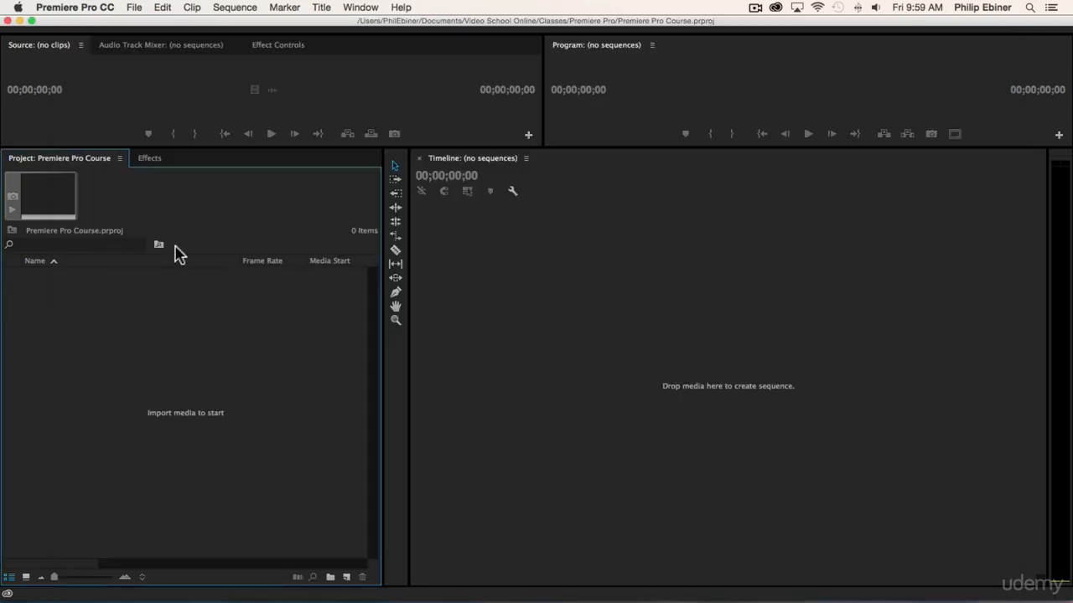
pyautogui.click(135, 7)
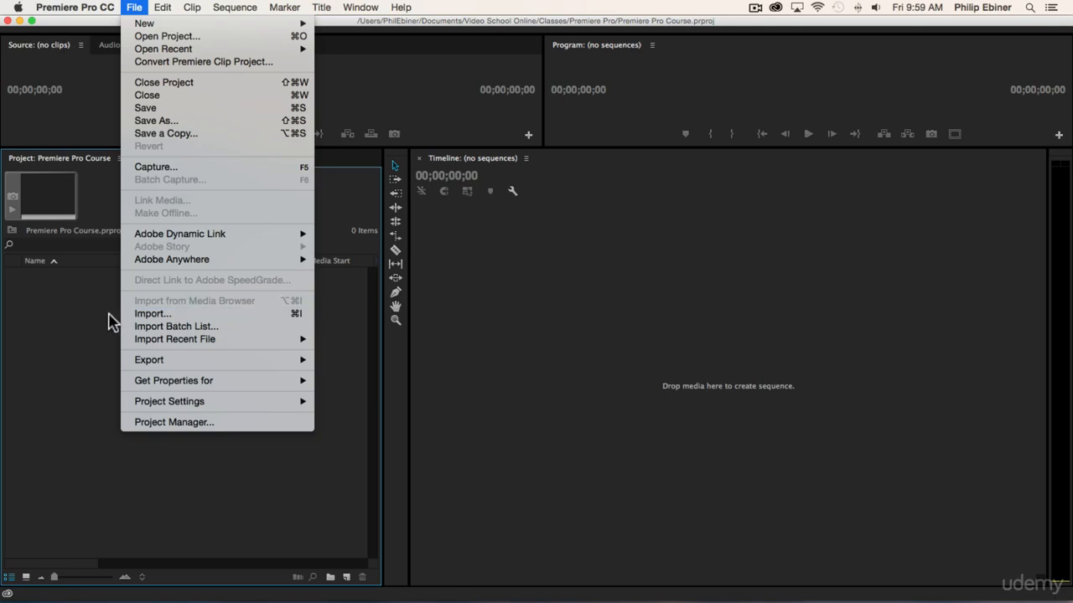
pyautogui.click(58, 317)
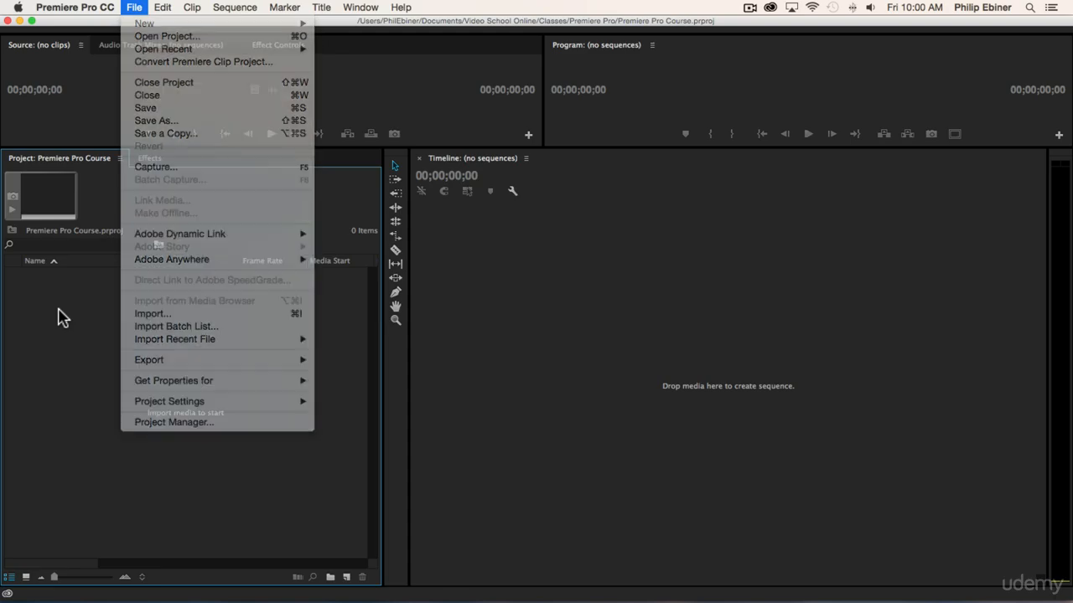
pyautogui.press('super+Tab')
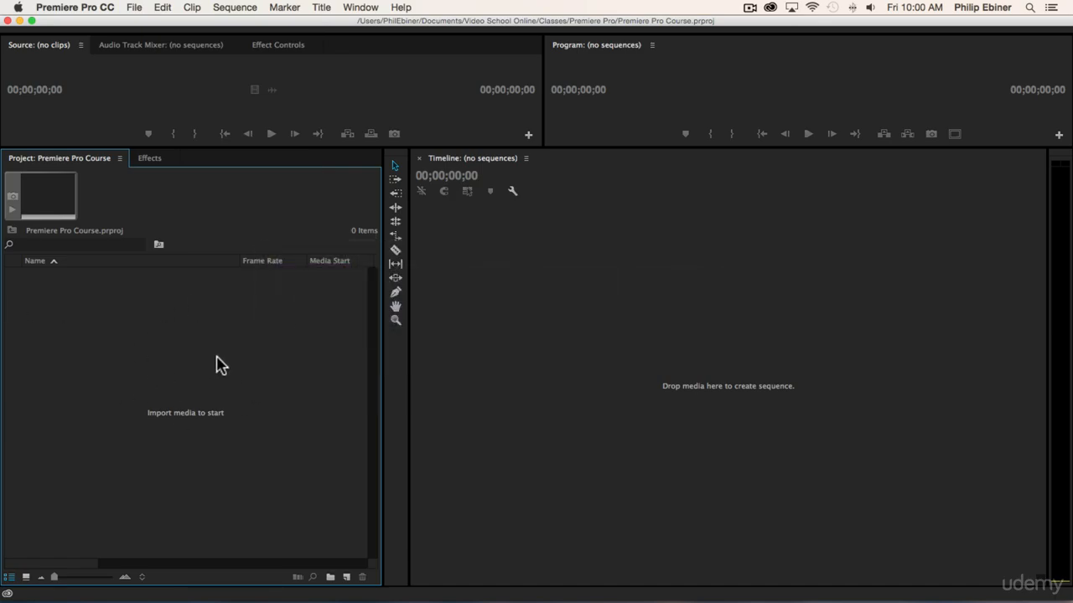
# Start a media import, look through the Video Clips, Photos, Music and LUTs folders in Resources, and return to Video Clips.
pyautogui.doubleClick(185, 373)
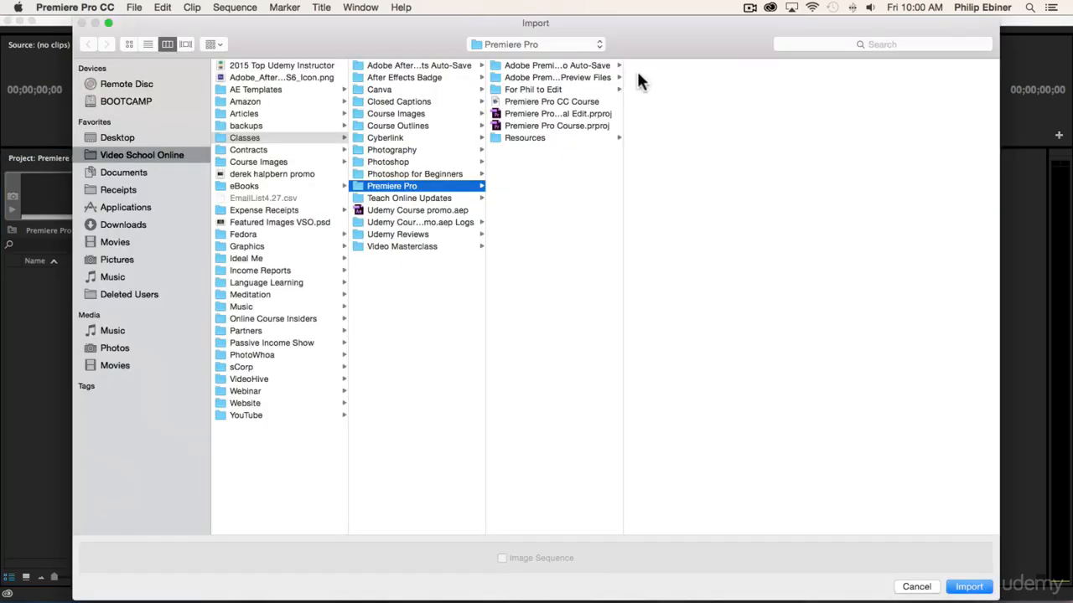
pyautogui.click(522, 138)
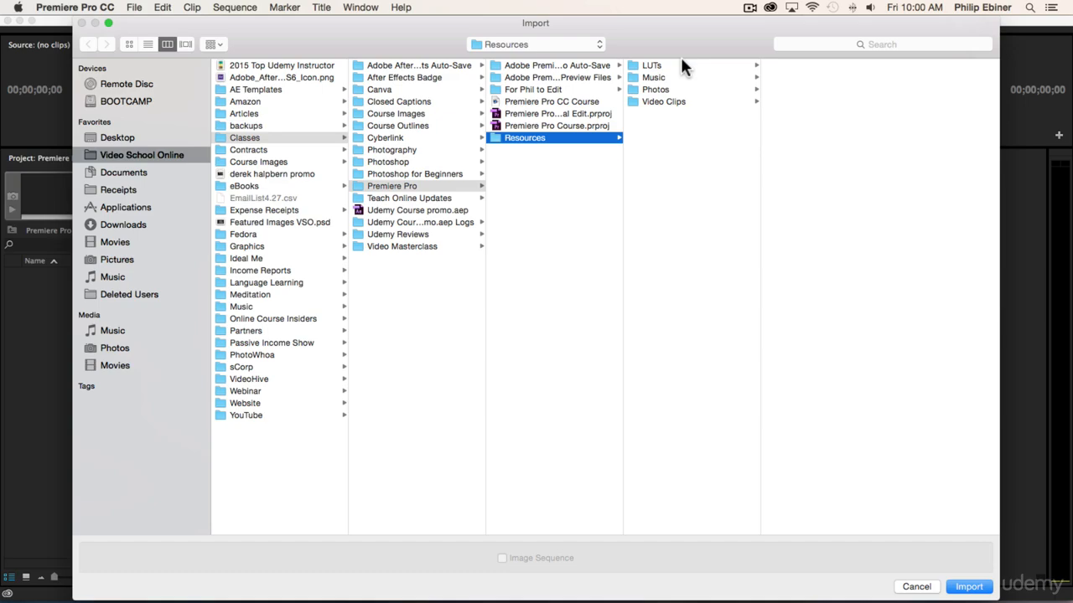
pyautogui.click(655, 100)
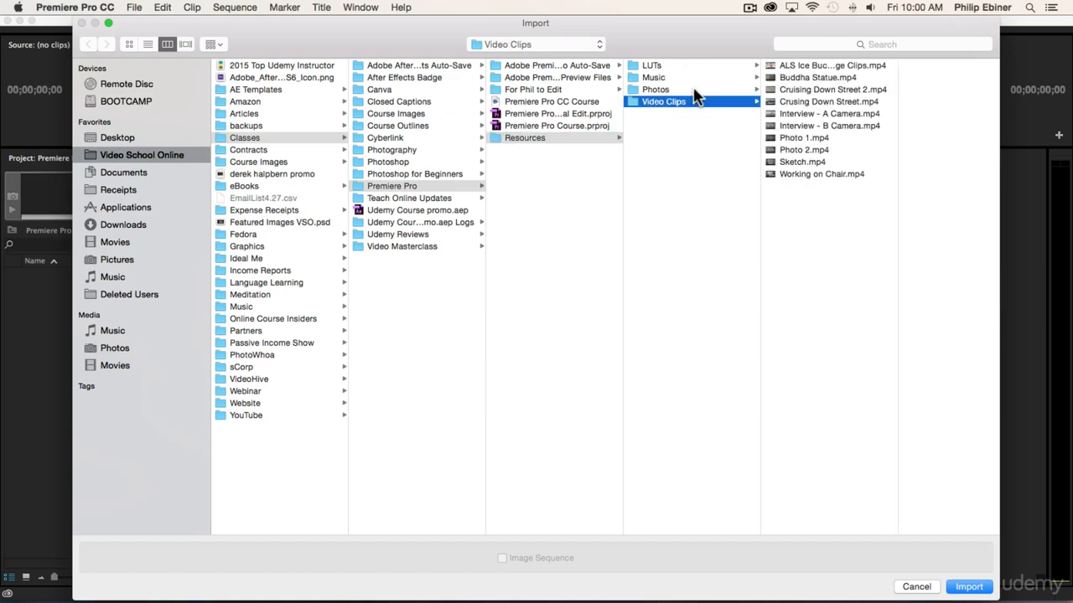
pyautogui.click(662, 89)
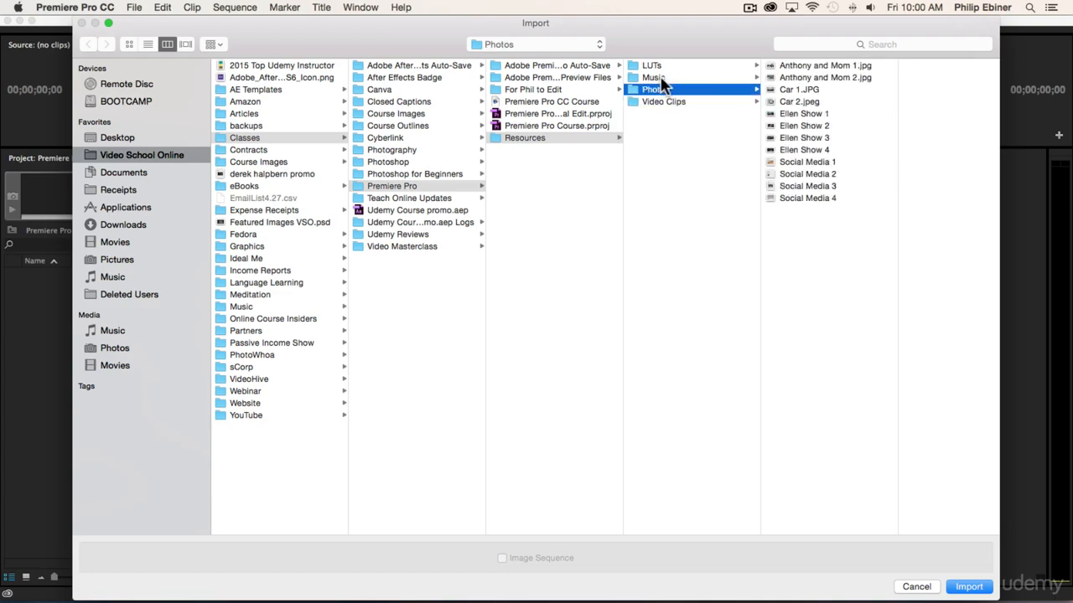
pyautogui.click(660, 77)
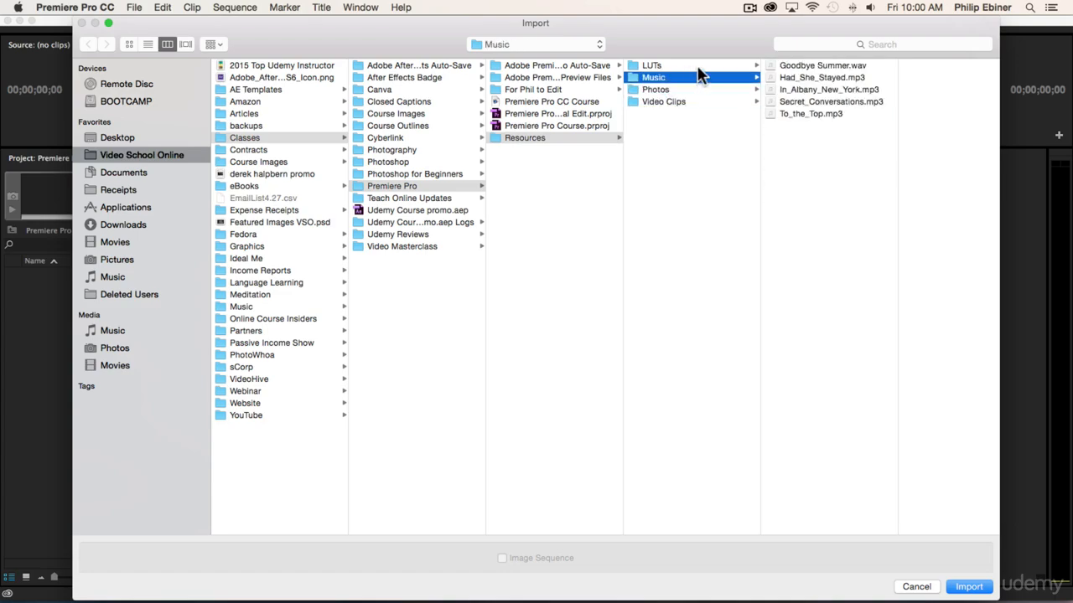
pyautogui.click(650, 66)
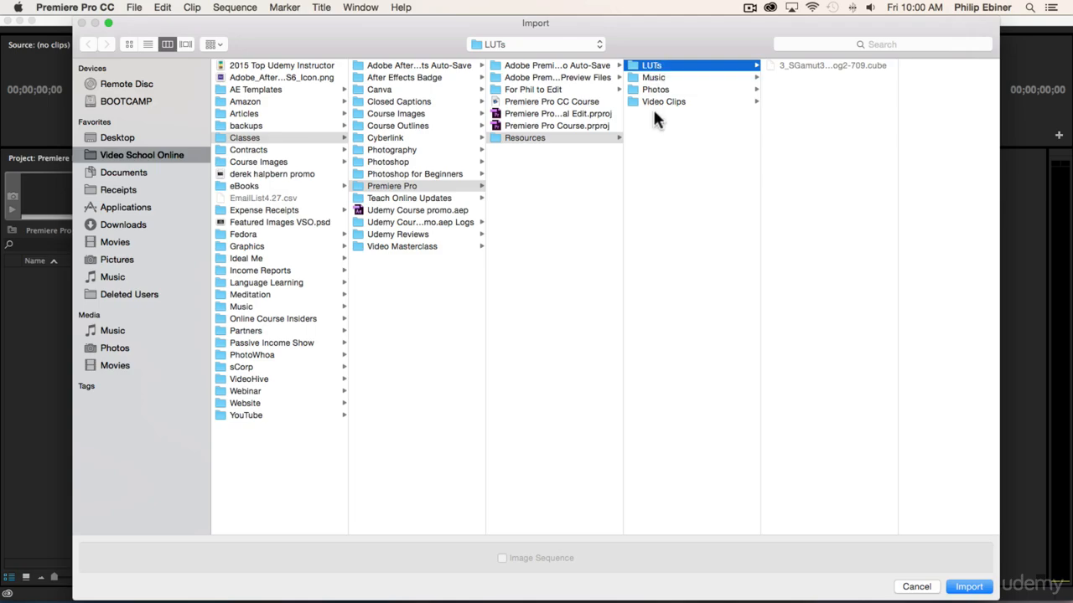
pyautogui.click(662, 100)
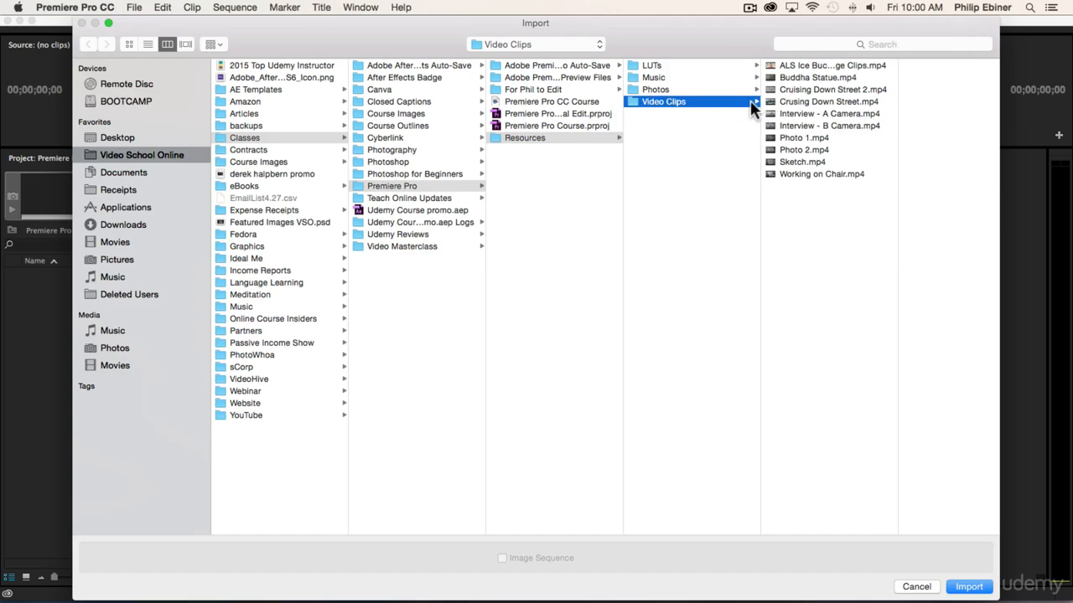
# Select the whole range of clips from ALS Ice Bucket Challenge Clips.mp4 to Working on Chair.mp4 and clear the selection.
pyautogui.click(829, 115)
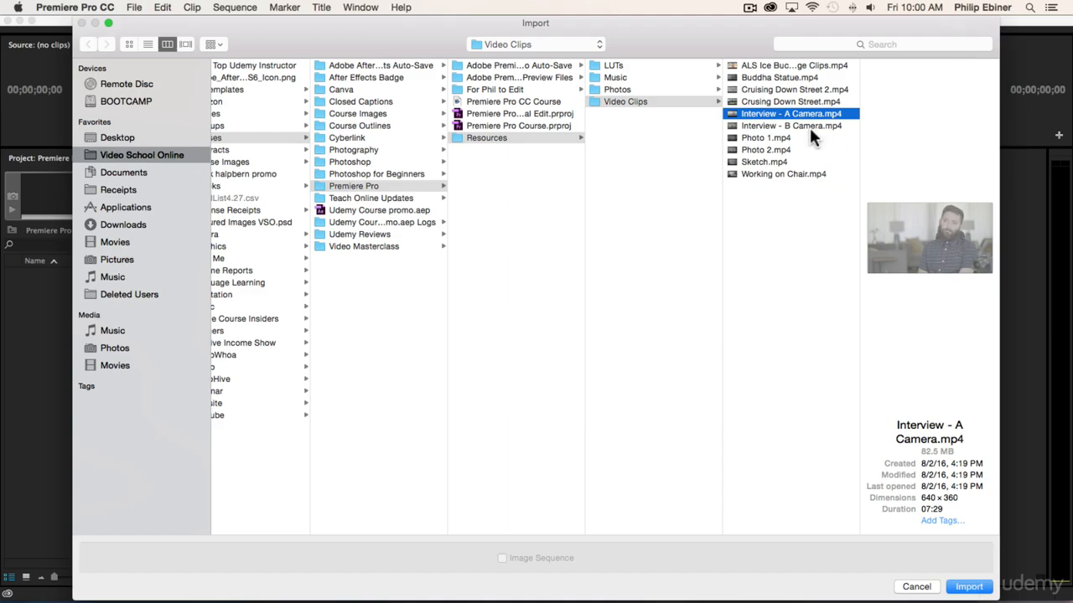
pyautogui.click(759, 65)
pyautogui.keyDown('shift'); pyautogui.click(779, 173); pyautogui.keyUp('shift')
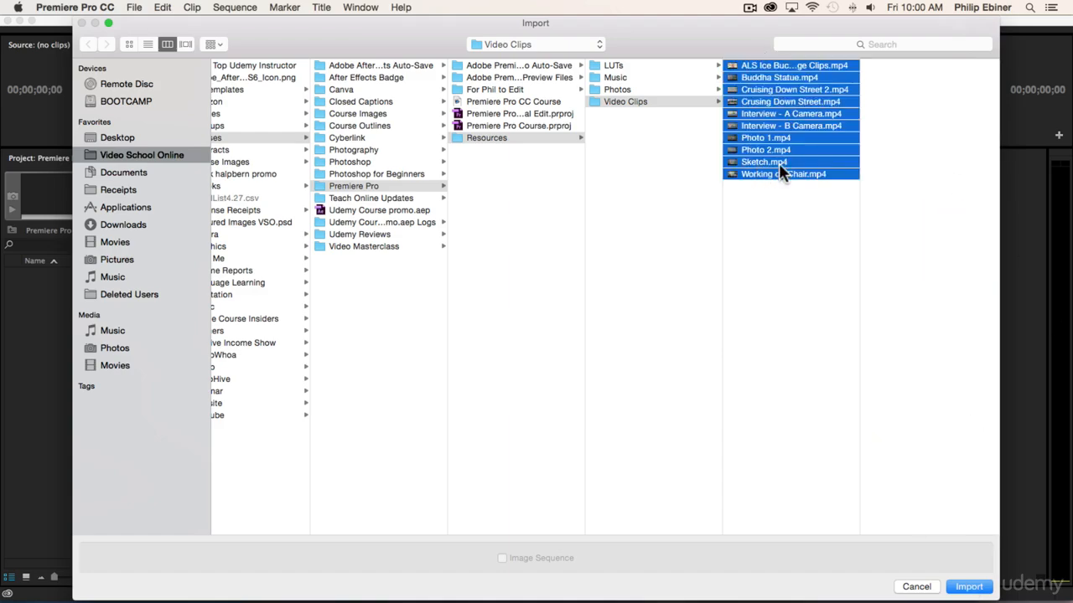
pyautogui.click(774, 212)
pyautogui.click(752, 64)
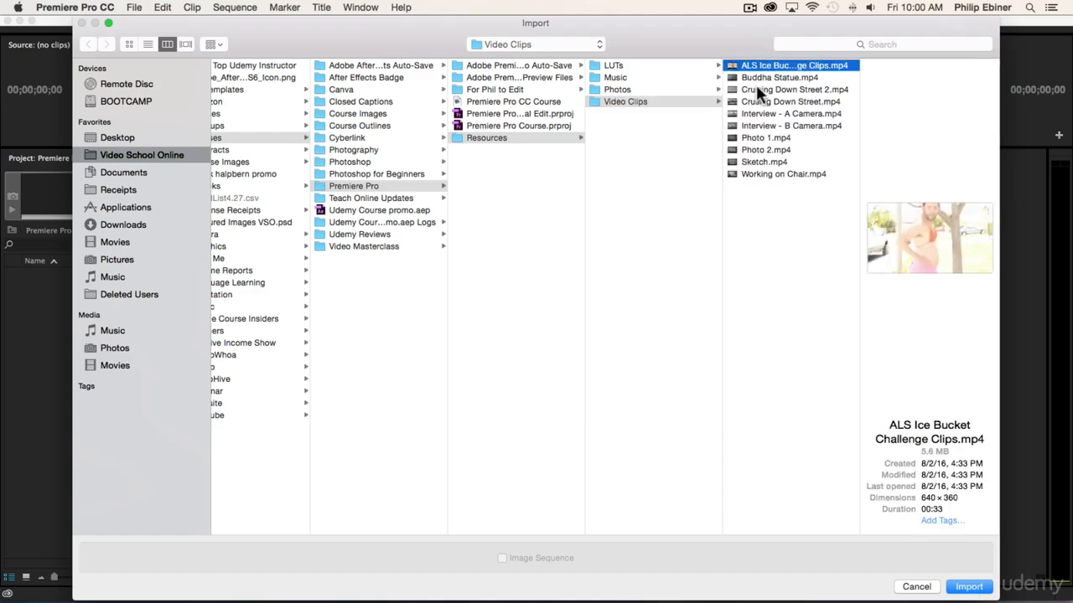
pyautogui.keyDown('shift'); pyautogui.click(768, 173); pyautogui.keyUp('shift')
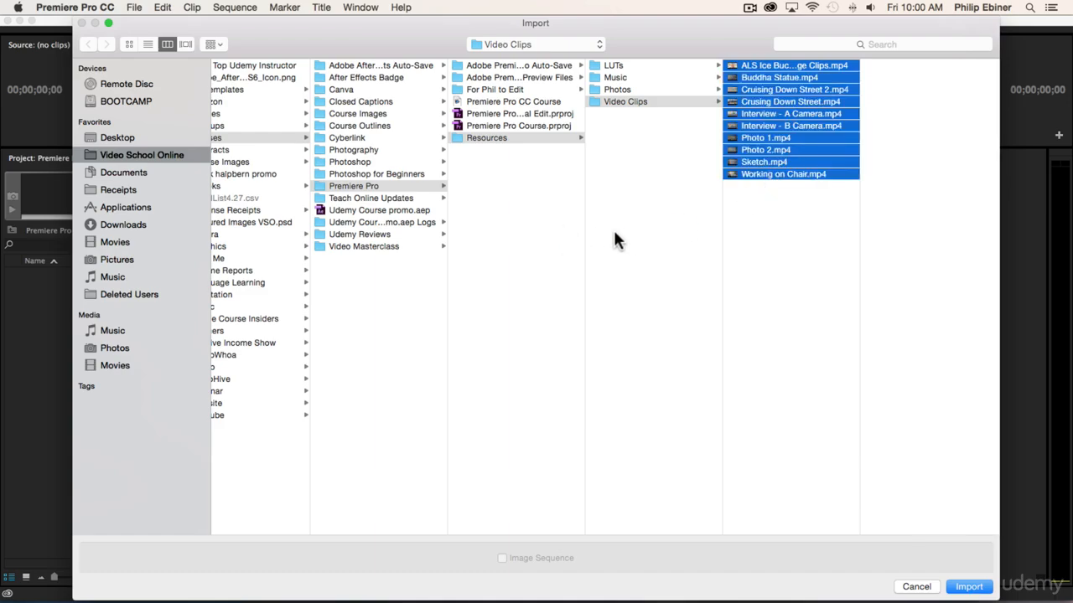
pyautogui.click(719, 289)
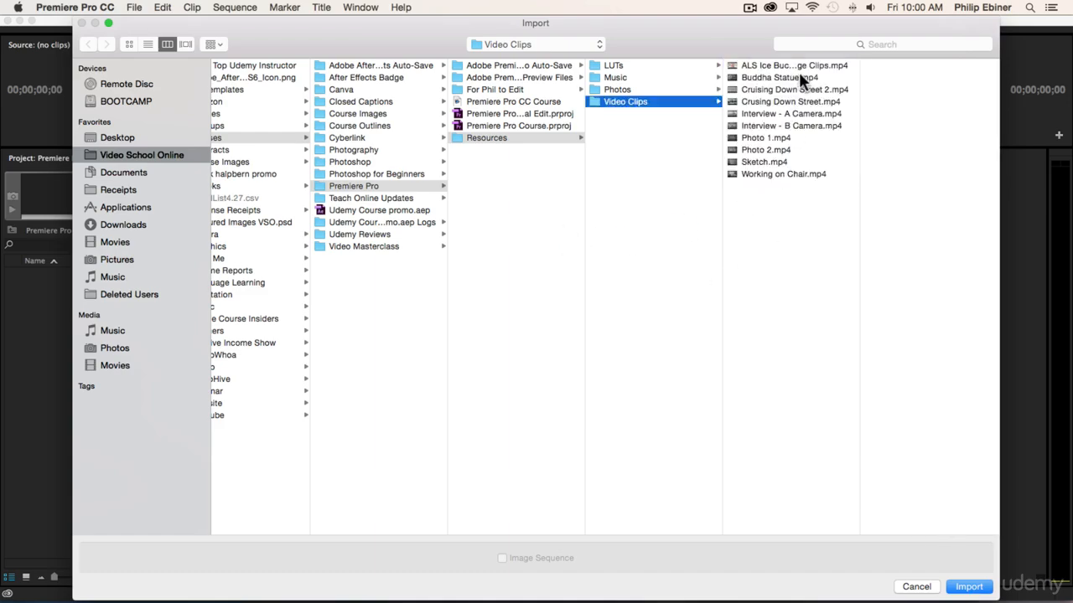
# Select only the Interview - A Camera, Interview - B Camera, Sketch and Working on Chair clips.
pyautogui.click(776, 111)
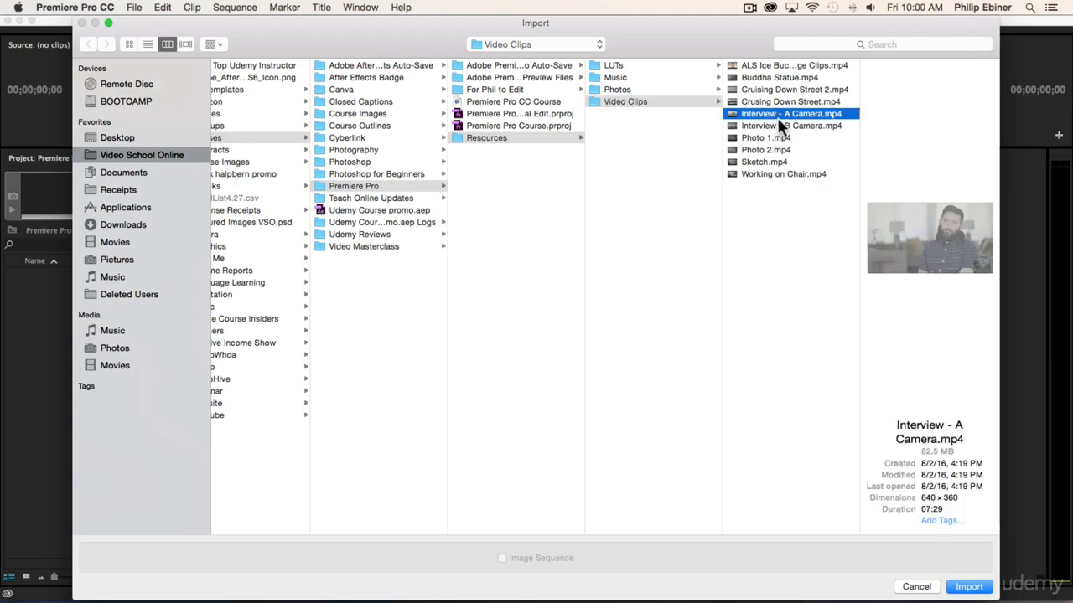
pyautogui.keyDown('shift'); pyautogui.click(765, 126); pyautogui.keyUp('shift')
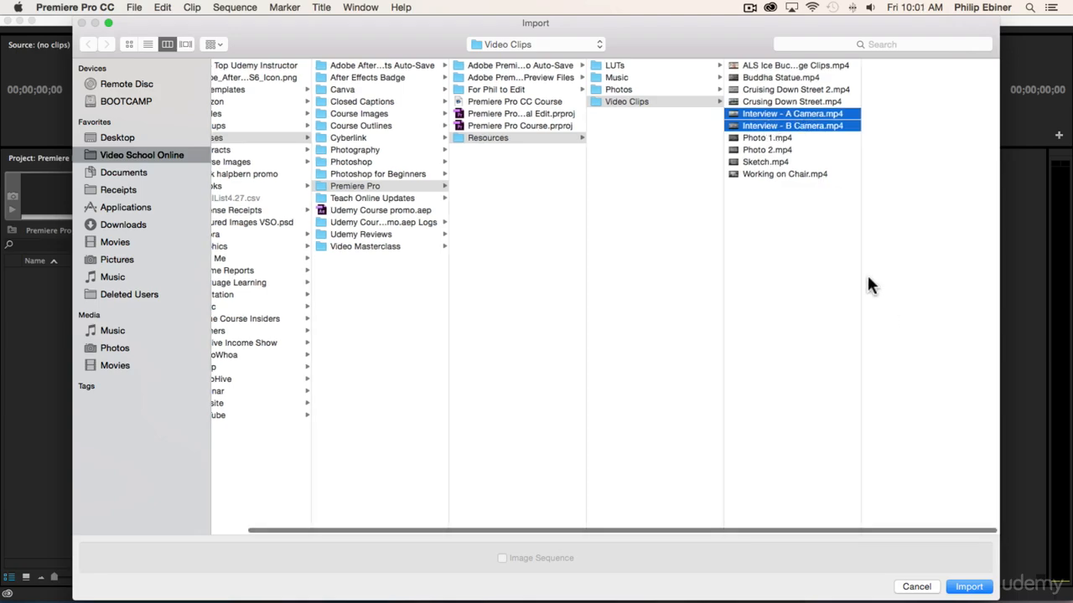
pyautogui.keyDown('super'); pyautogui.click(758, 162); pyautogui.keyUp('super')
pyautogui.keyDown('super'); pyautogui.click(766, 174); pyautogui.keyUp('super')
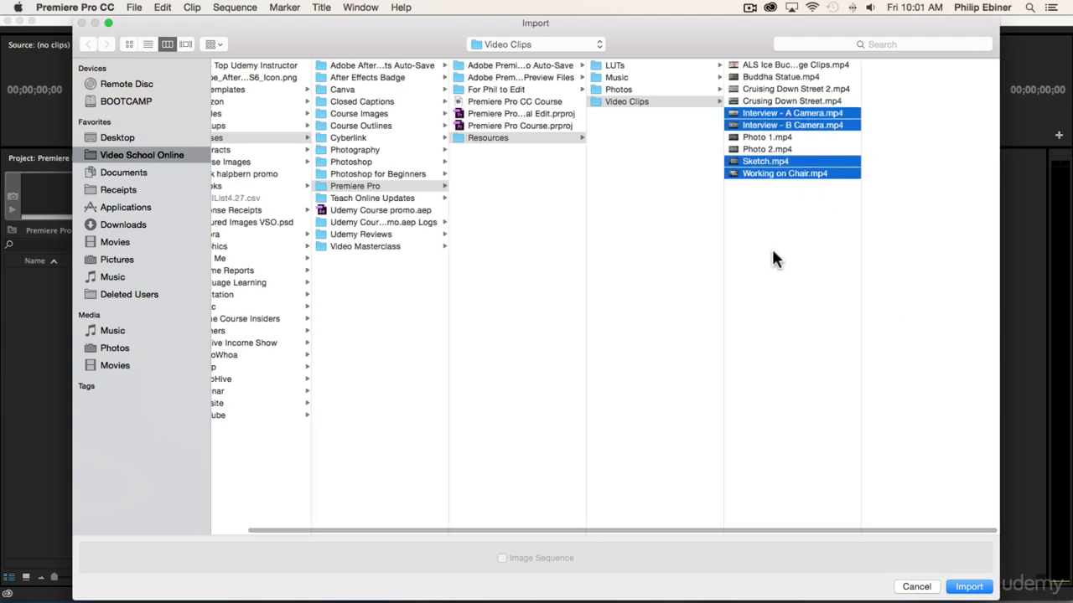
# Import every clip in the Video Clips folder into the project and deselect the imported items.
pyautogui.click(766, 64)
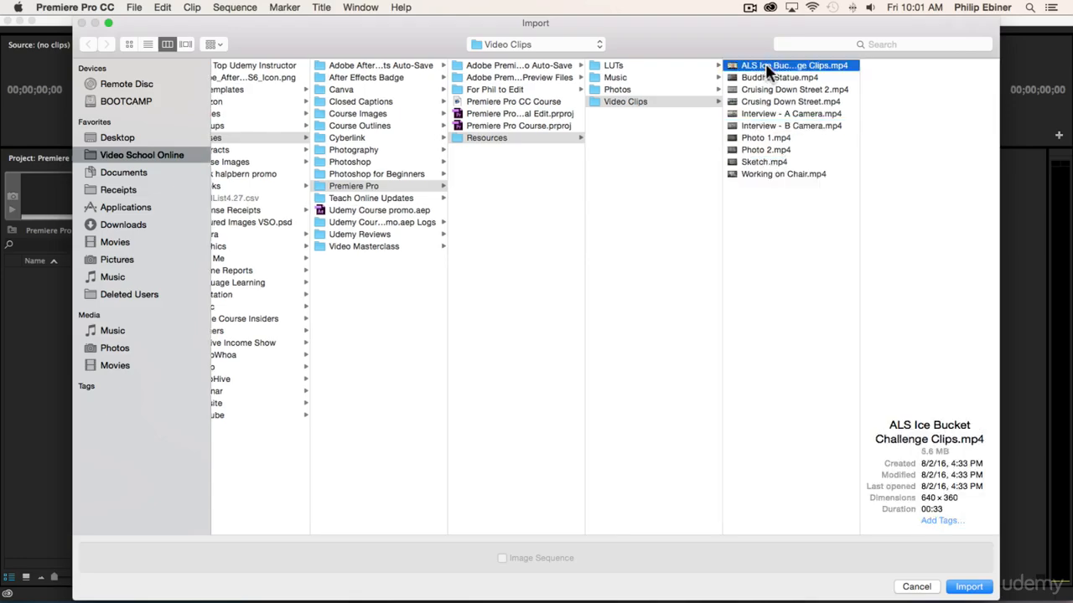
pyautogui.keyDown('shift'); pyautogui.click(770, 171); pyautogui.keyUp('shift')
pyautogui.click(968, 587)
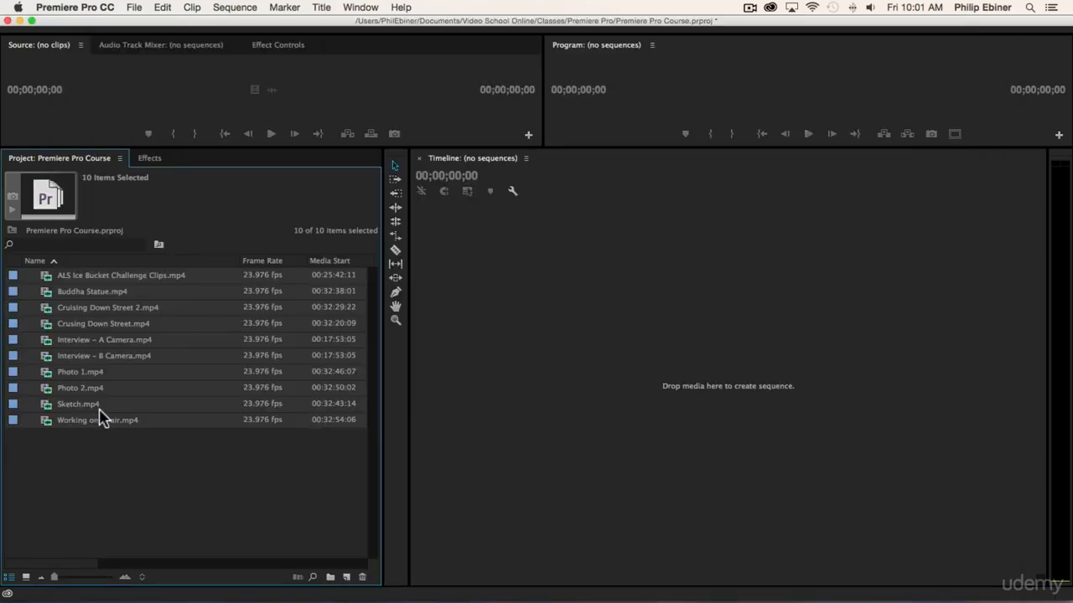
pyautogui.click(145, 466)
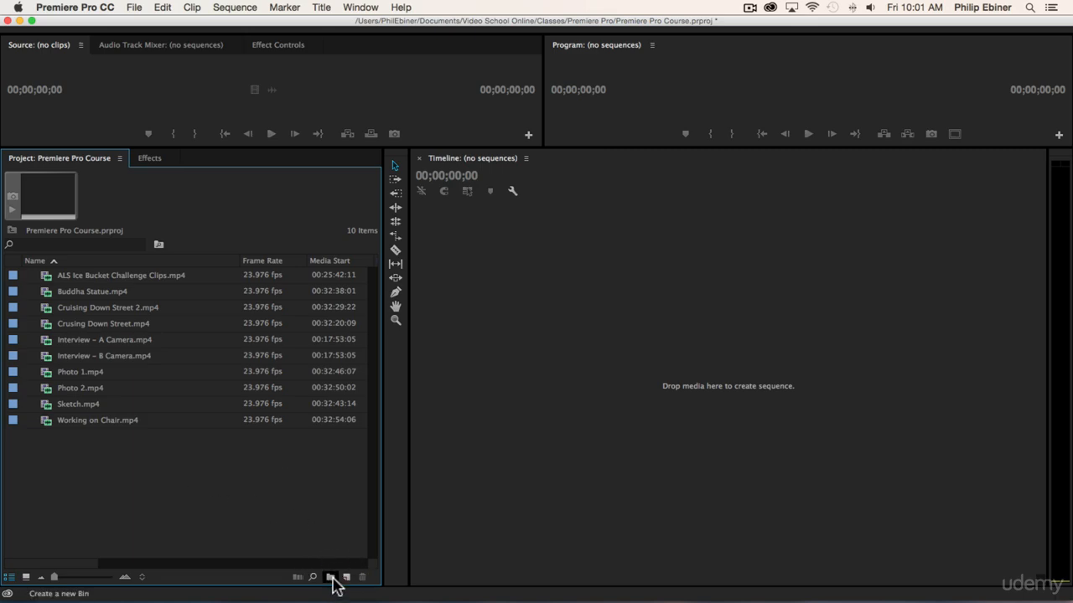
# Create a new bin named Video at the root of the project.
pyautogui.rightClick(58, 481)
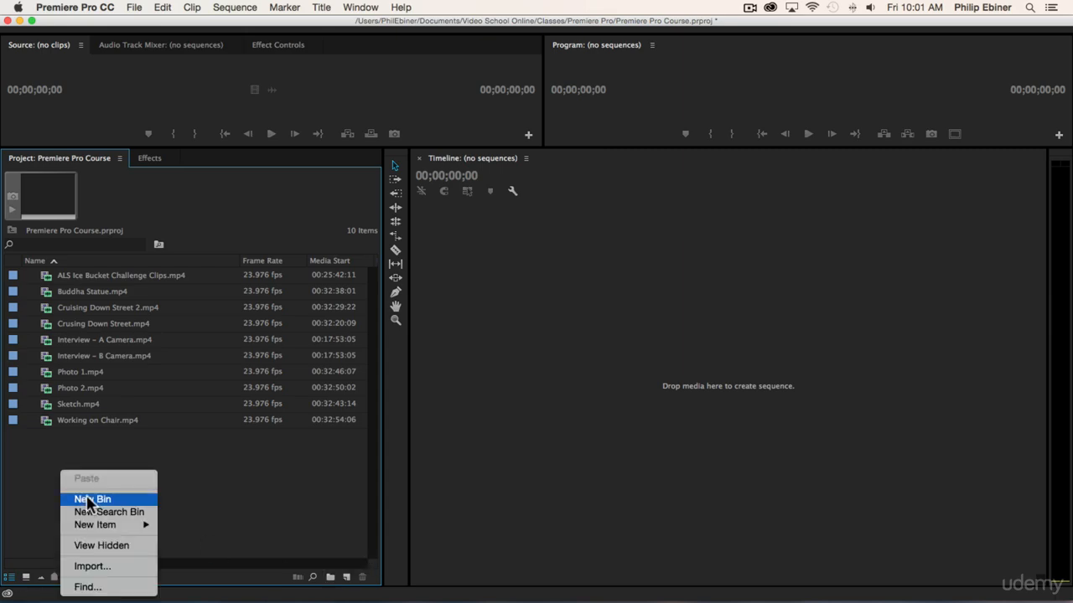
pyautogui.click(251, 466)
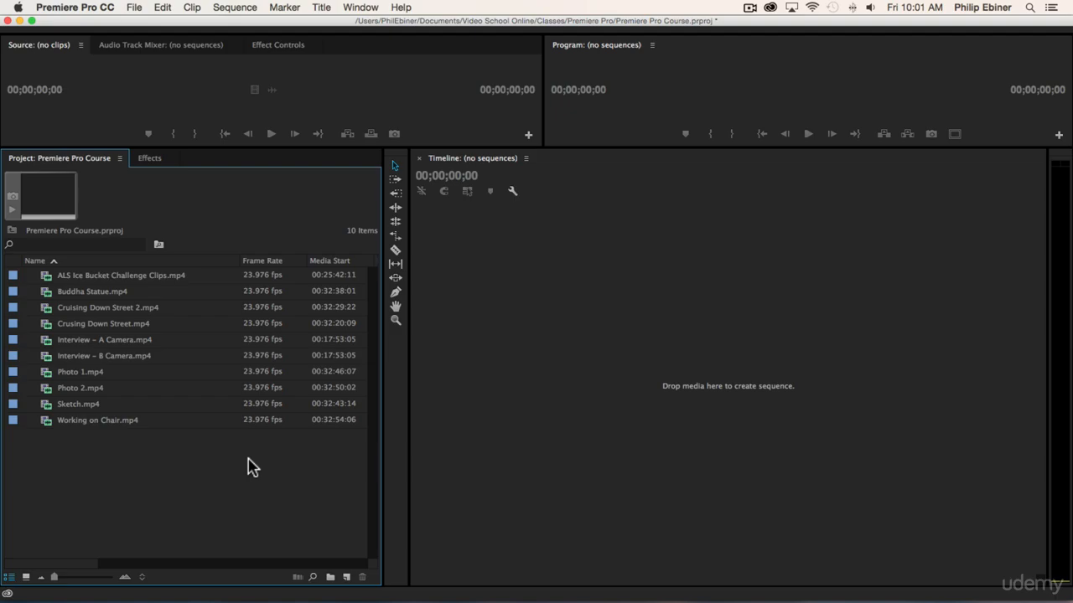
pyautogui.press('super+slash')
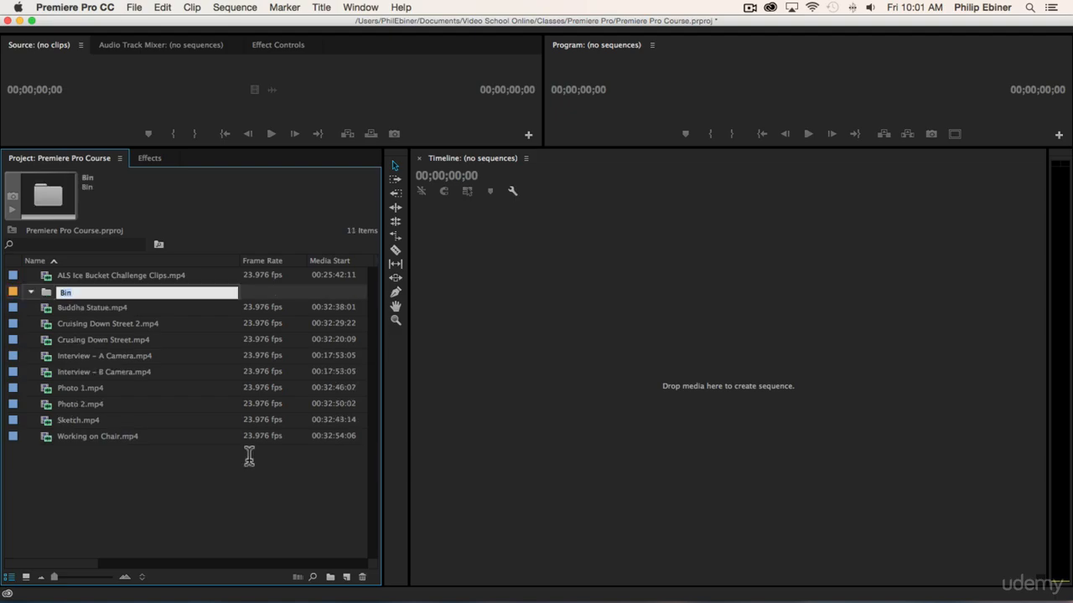
pyautogui.write('Video')
pyautogui.press('Tab')
pyautogui.click(70, 292)
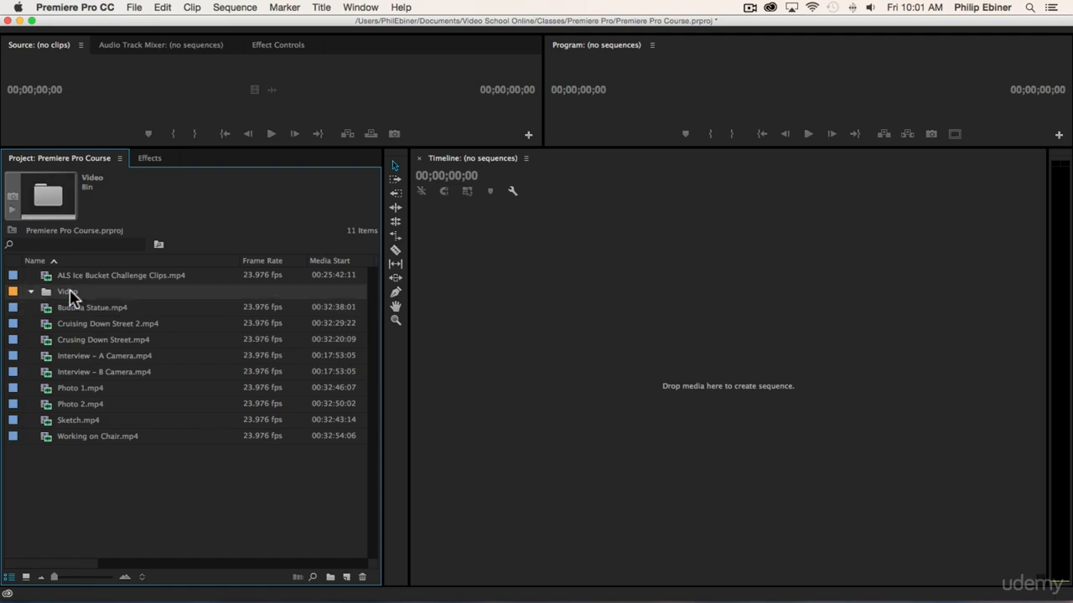
# Move the imported clips into the Video bin.
pyautogui.click(119, 309)
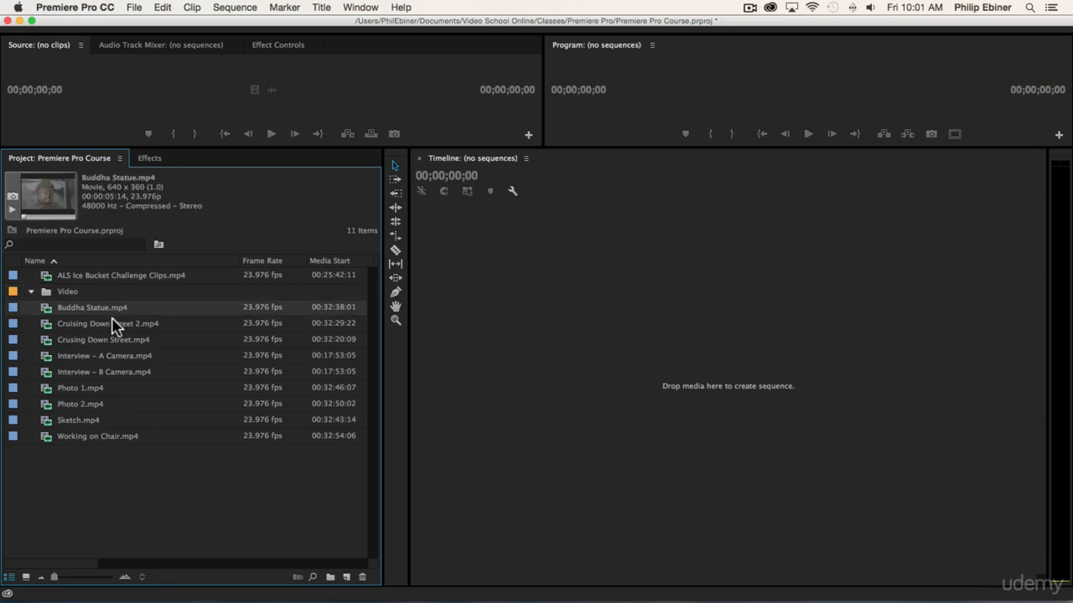
pyautogui.keyDown('shift'); pyautogui.click(84, 436); pyautogui.keyUp('shift')
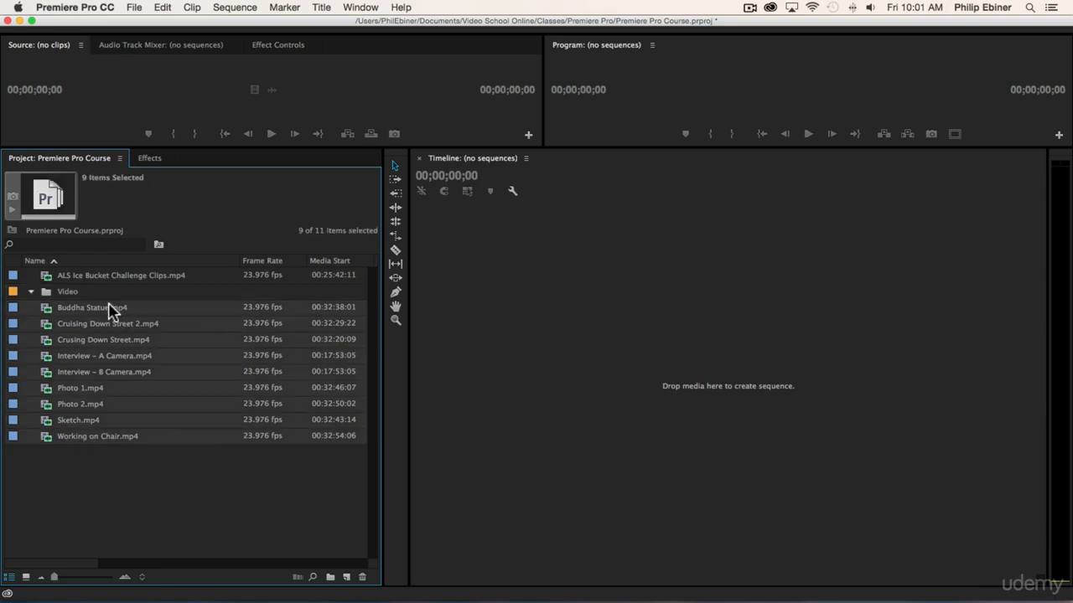
pyautogui.moveTo(71, 308); pyautogui.dragTo(59, 289)
# Expand the Video bin to check its clips and leave it collapsed.
pyautogui.click(31, 275)
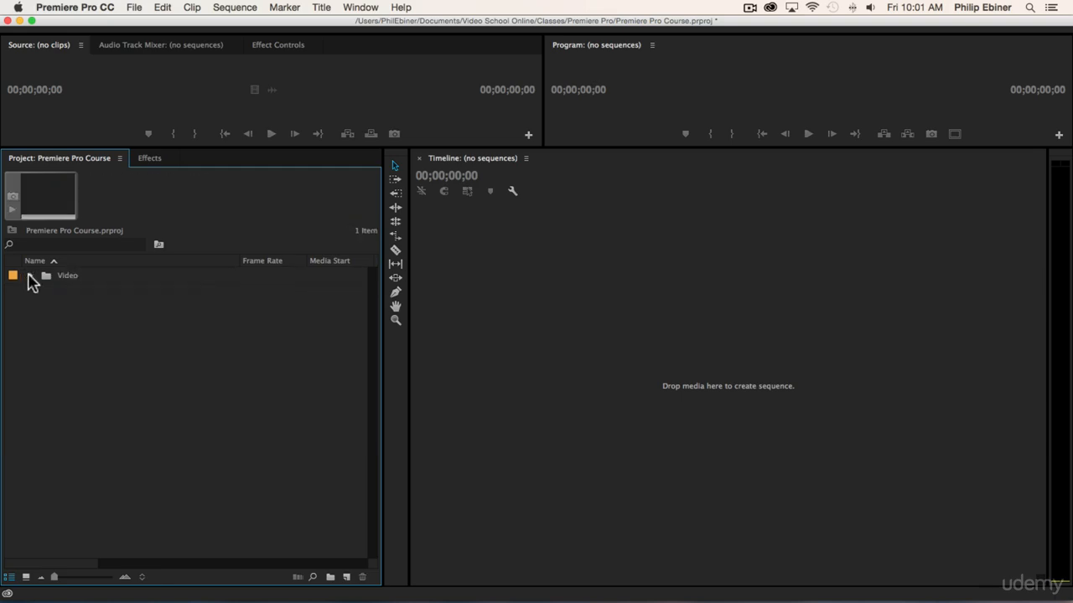
pyautogui.click(30, 276)
pyautogui.click(30, 276)
pyautogui.click(30, 276)
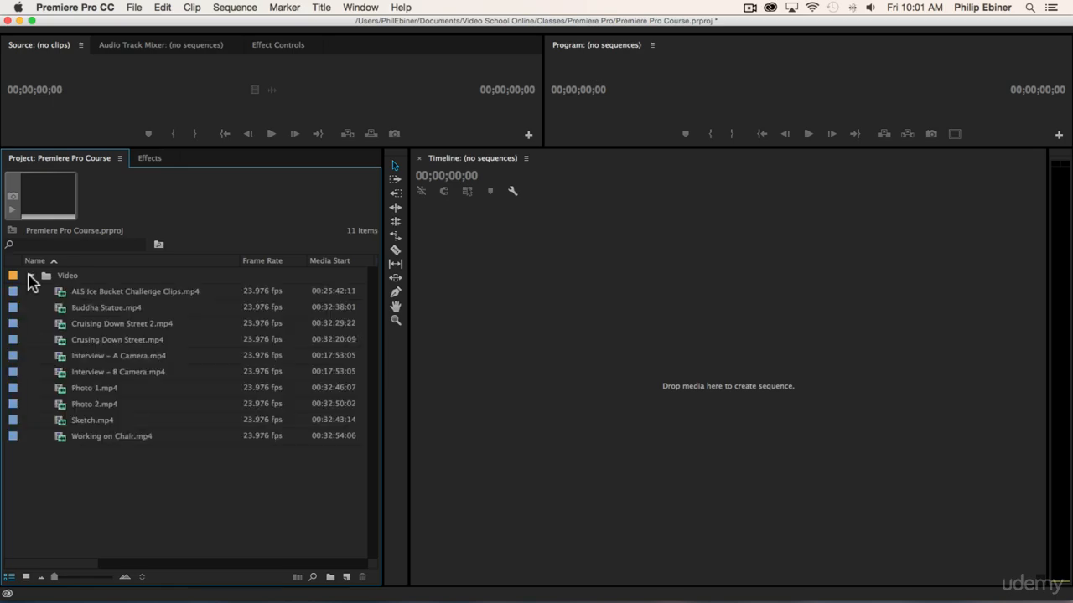
pyautogui.click(30, 275)
pyautogui.click(30, 275)
pyautogui.click(30, 276)
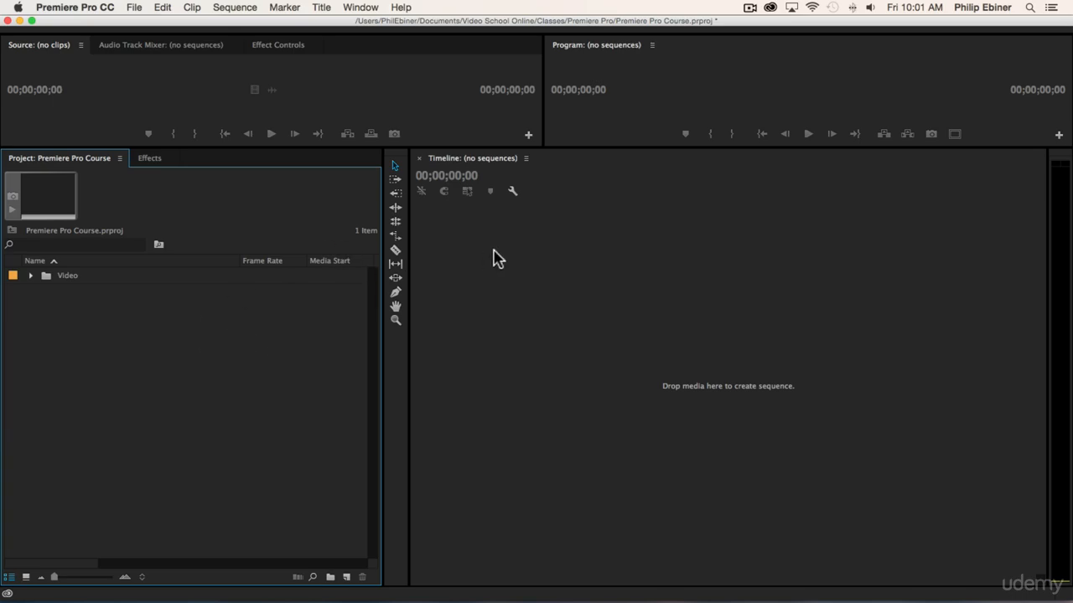
# Switch to Finder and bring up the window showing the Premiere Pro course folder.
pyautogui.press('super+Tab')
pyautogui.press('super+Tab')
pyautogui.press('super+Tab')
pyautogui.press('super+Tab')
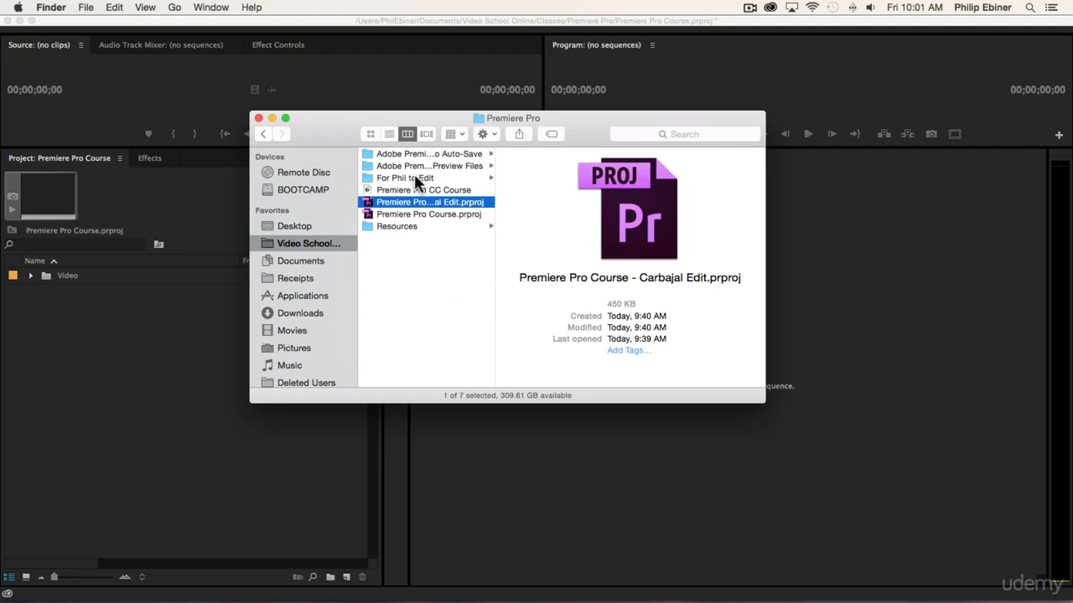
pyautogui.press('super+Tab')
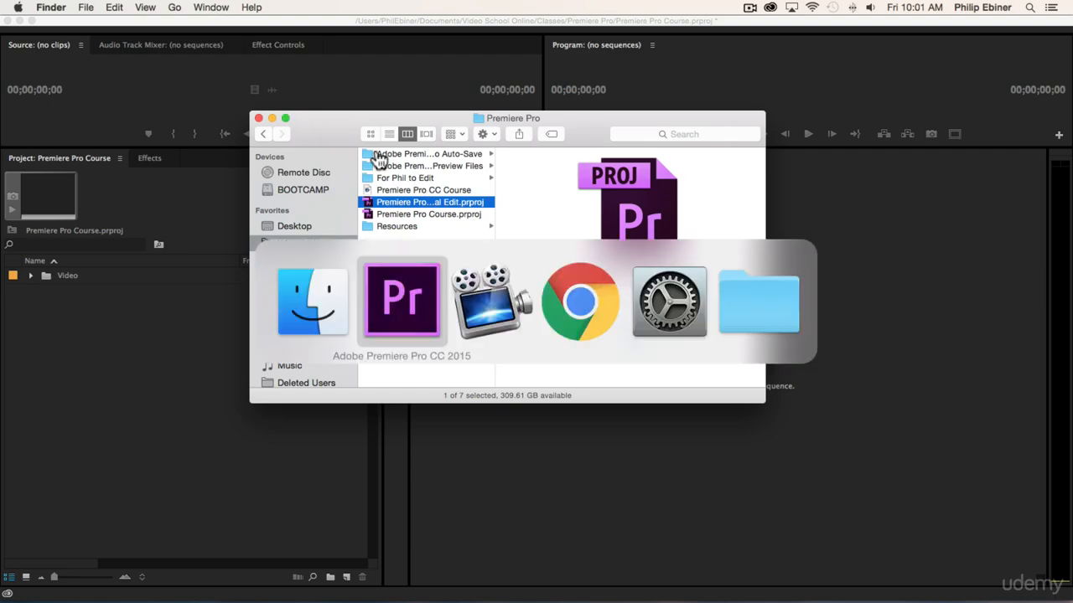
pyautogui.click(309, 298)
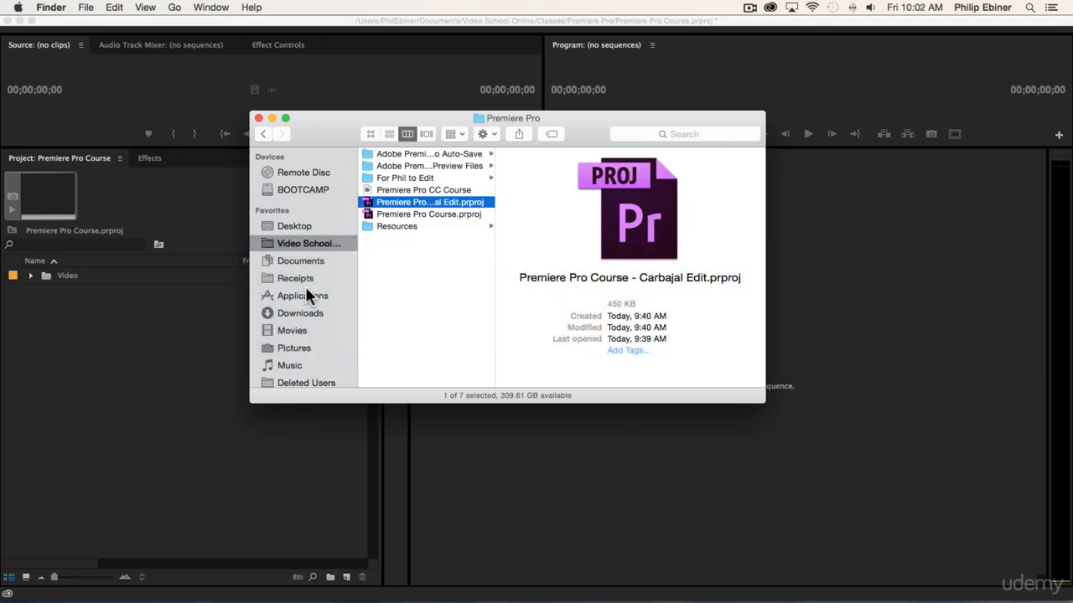
pyautogui.press('super+Tab')
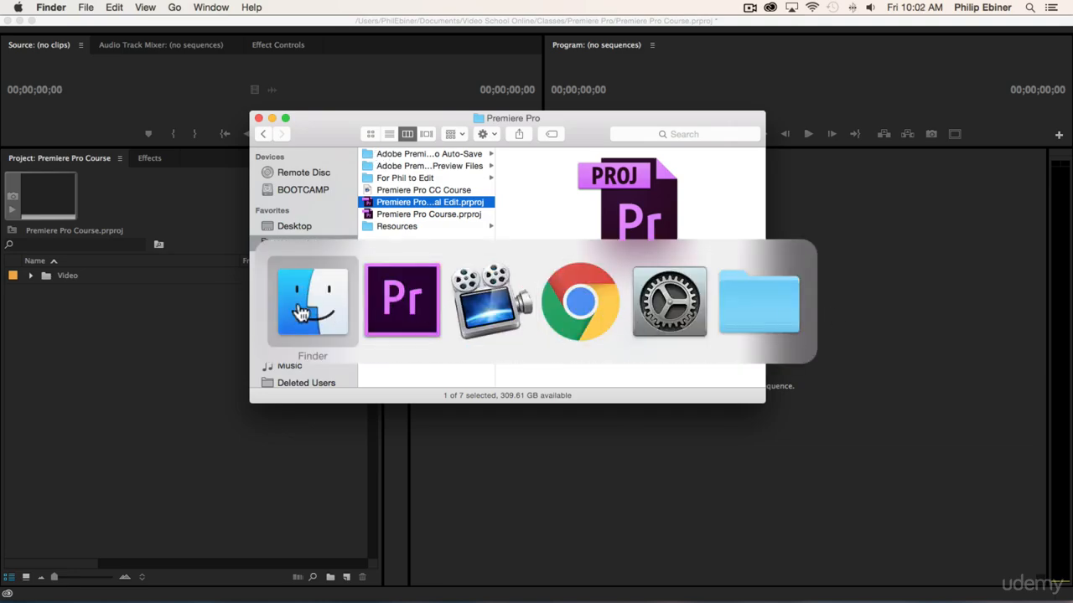
pyautogui.click(275, 312)
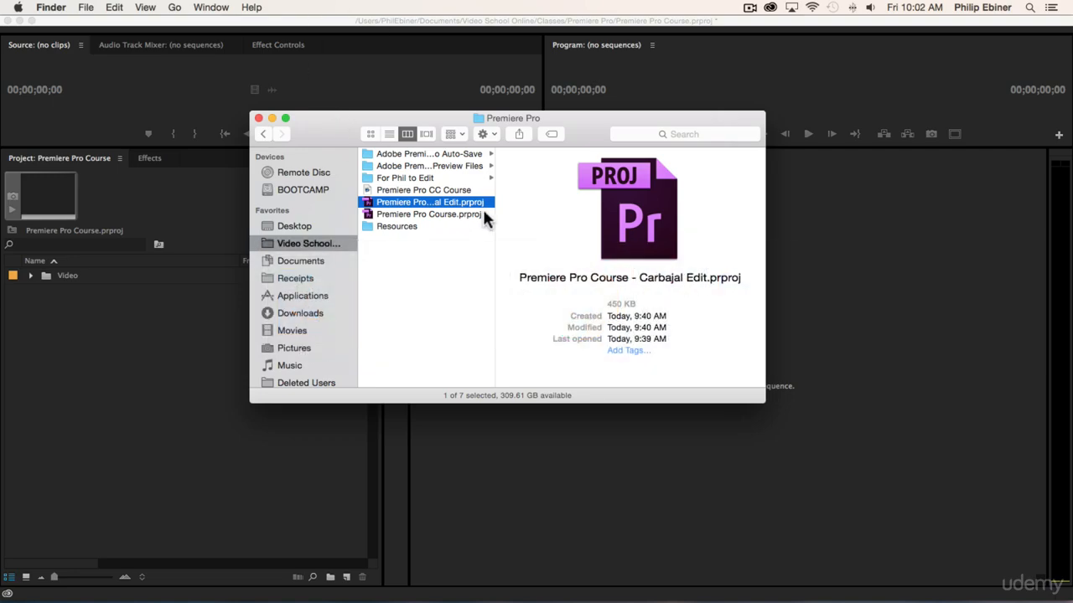
# Import the Photos folder from the Resources folder into the root of the Premiere Pro project as a bin.
pyautogui.click(431, 226)
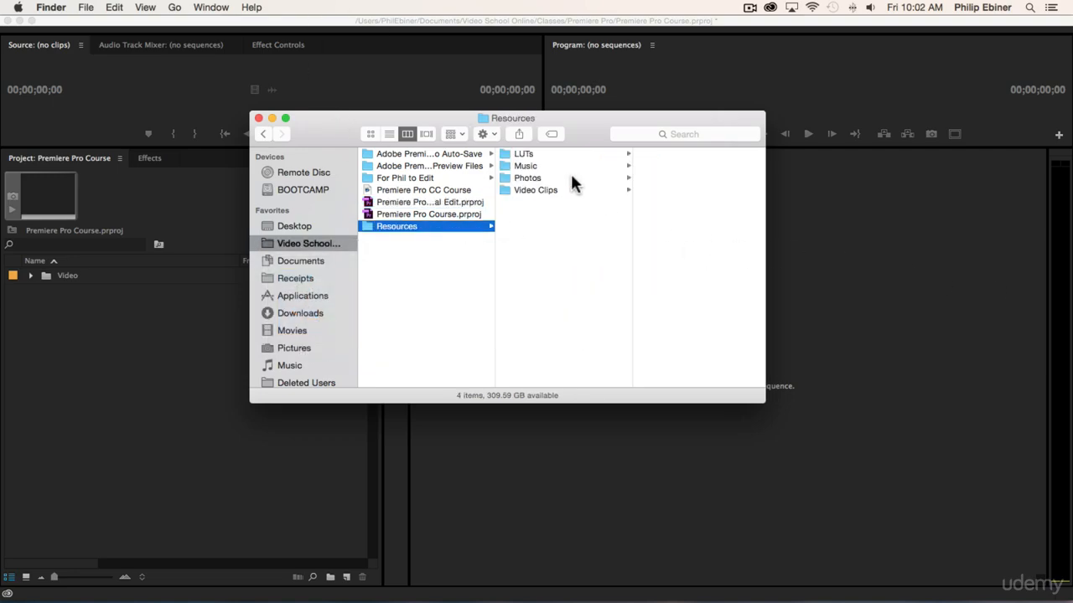
pyautogui.click(533, 189)
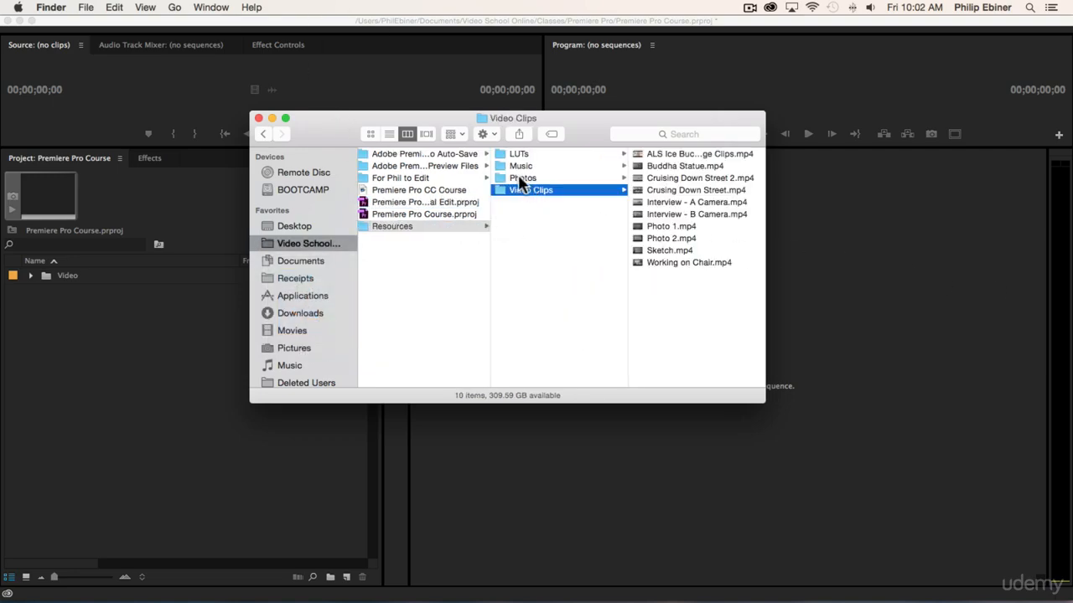
pyautogui.click(519, 178)
pyautogui.moveTo(522, 184); pyautogui.dragTo(138, 367)
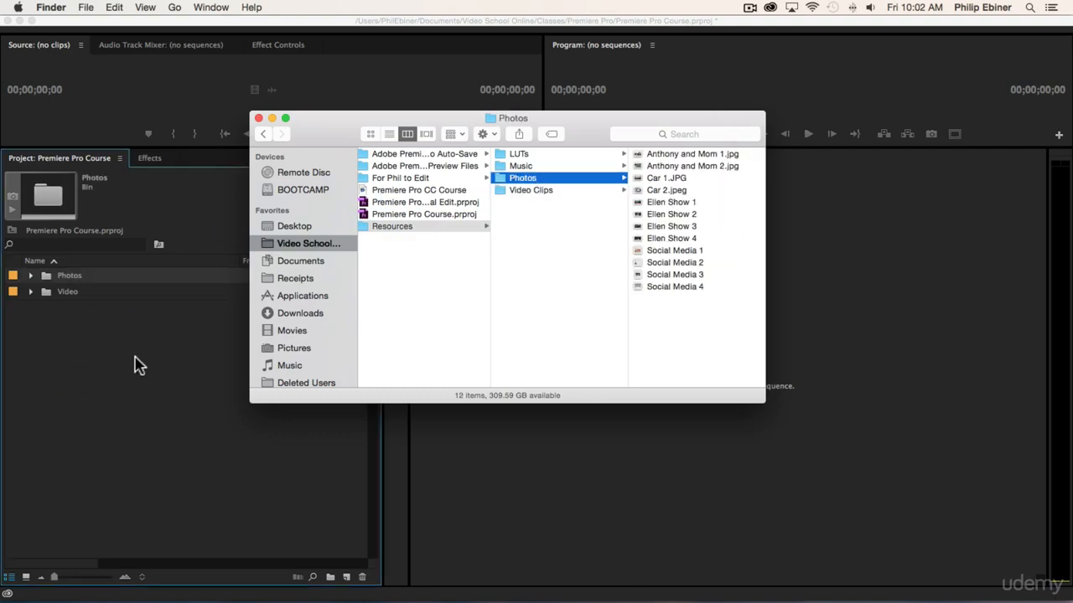
pyautogui.click(63, 346)
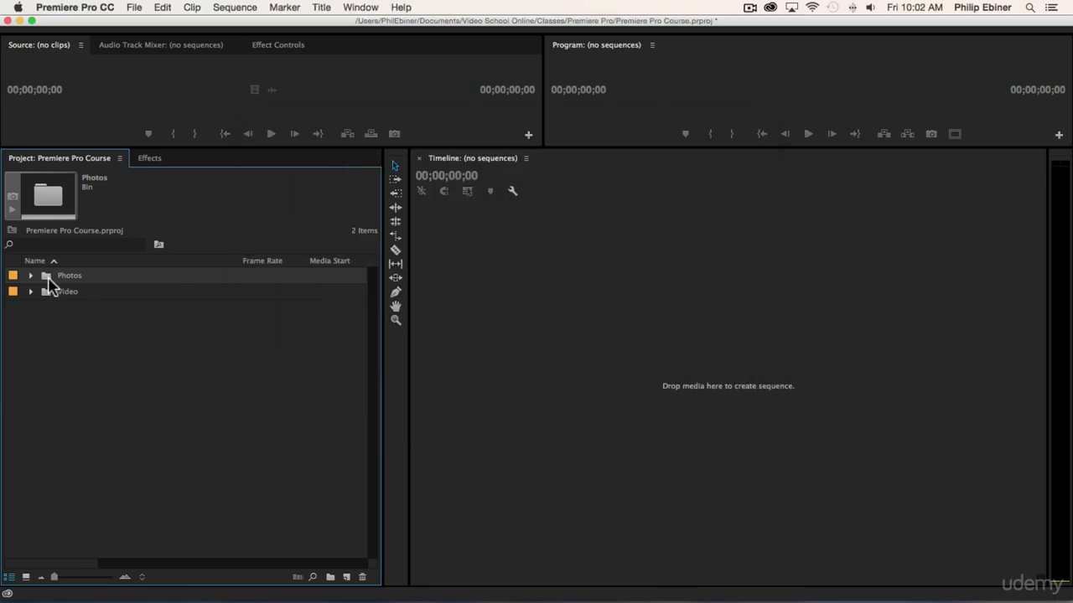
# Import the Music folder from Finder into the project as a bin, check its tracks and leave the bin collapsed.
pyautogui.press('super+Tab')
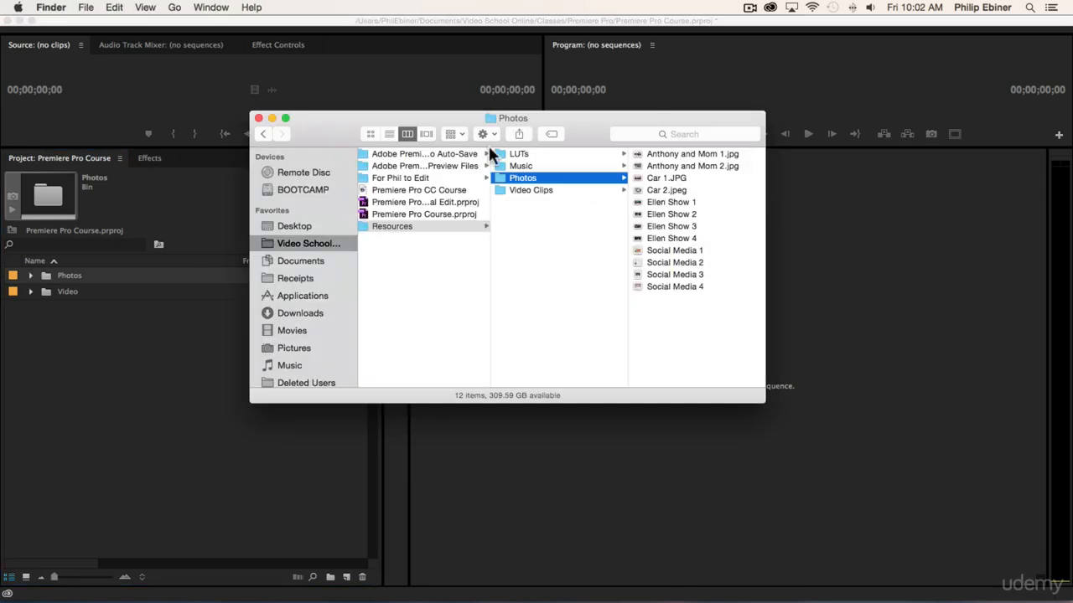
pyautogui.moveTo(520, 168); pyautogui.dragTo(61, 374)
pyautogui.press('super+Tab')
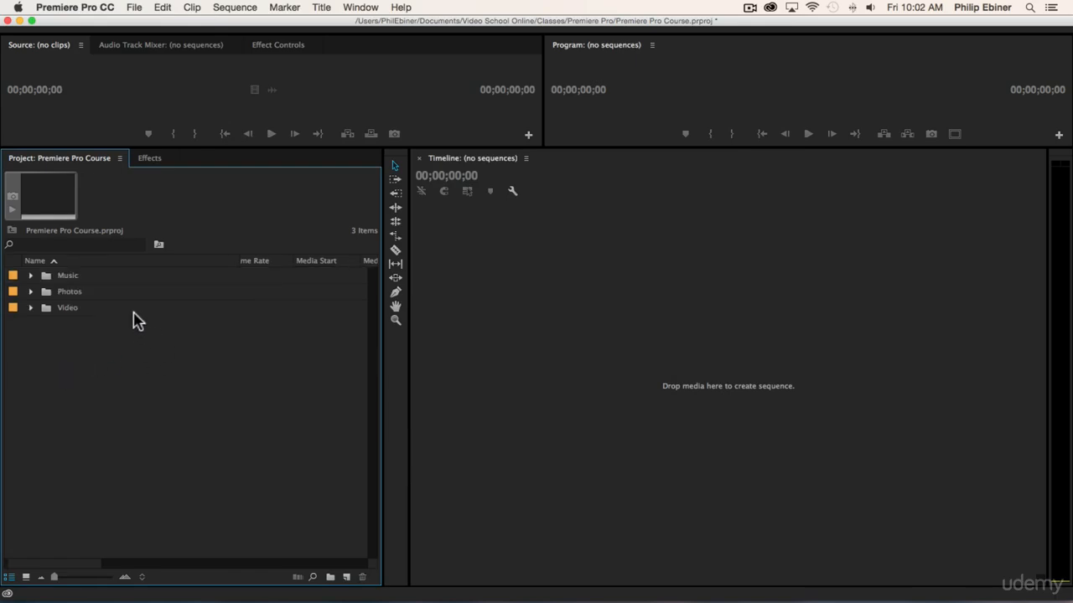
pyautogui.click(30, 275)
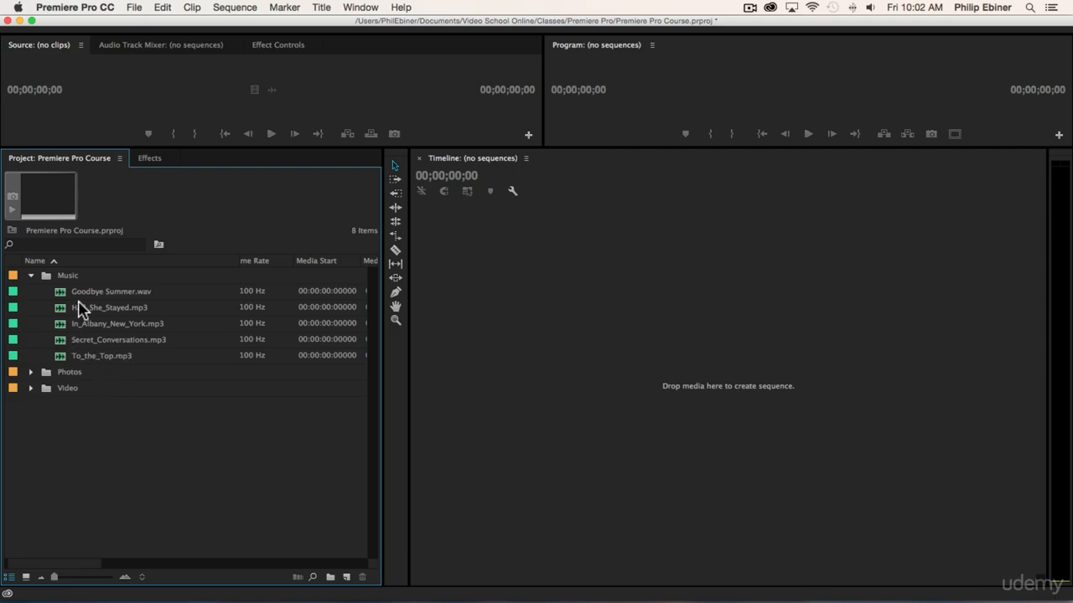
pyautogui.click(31, 275)
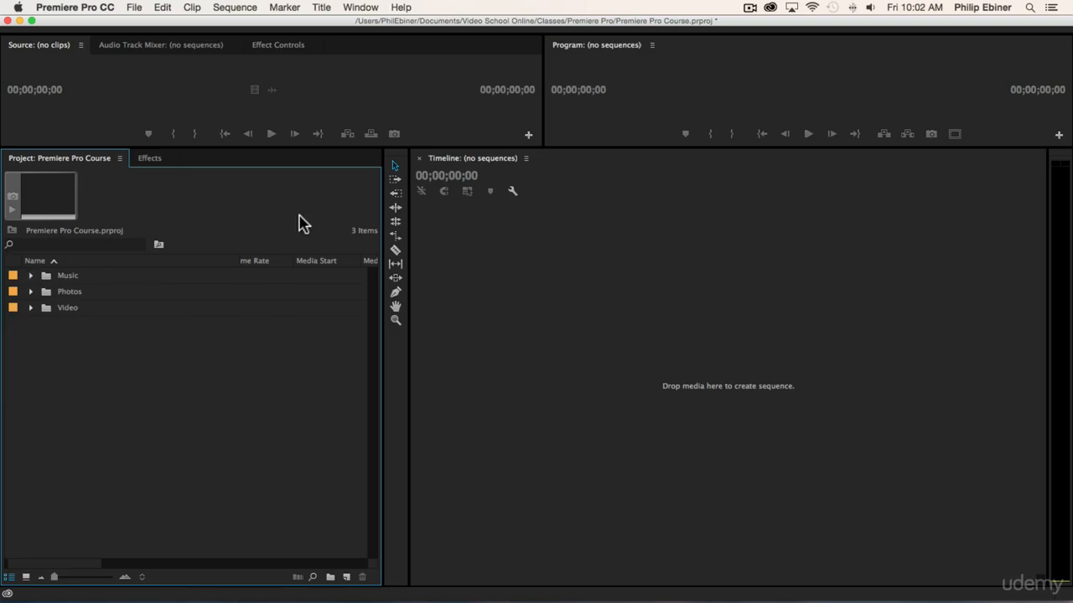
# Look at the LUTs folder inside Resources in Finder and return to Premiere Pro without importing it.
pyautogui.press('super+Tab')
pyautogui.click(411, 299)
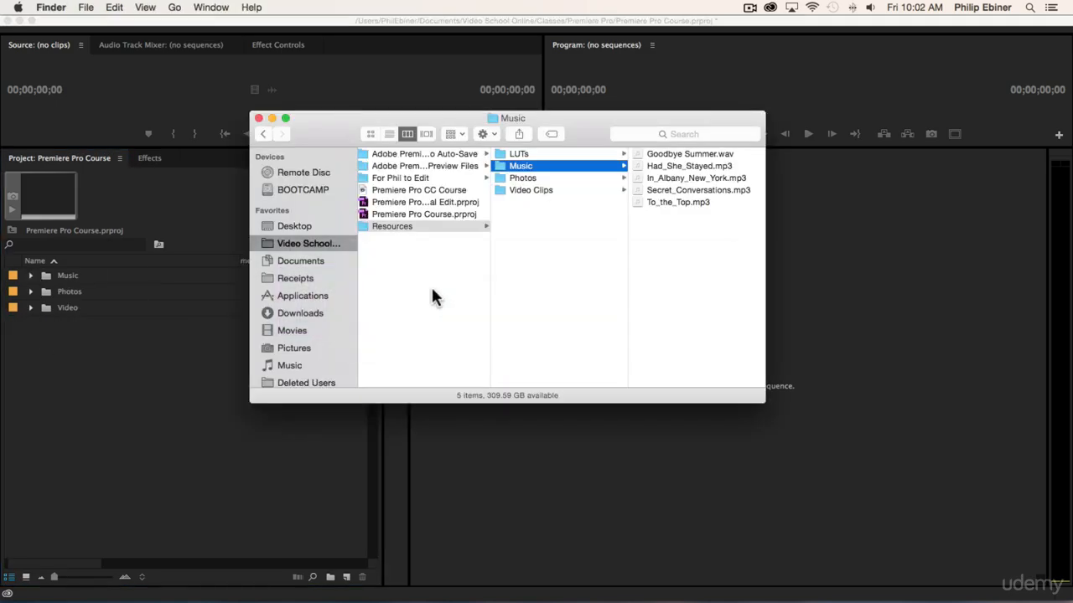
pyautogui.click(518, 155)
pyautogui.click(151, 390)
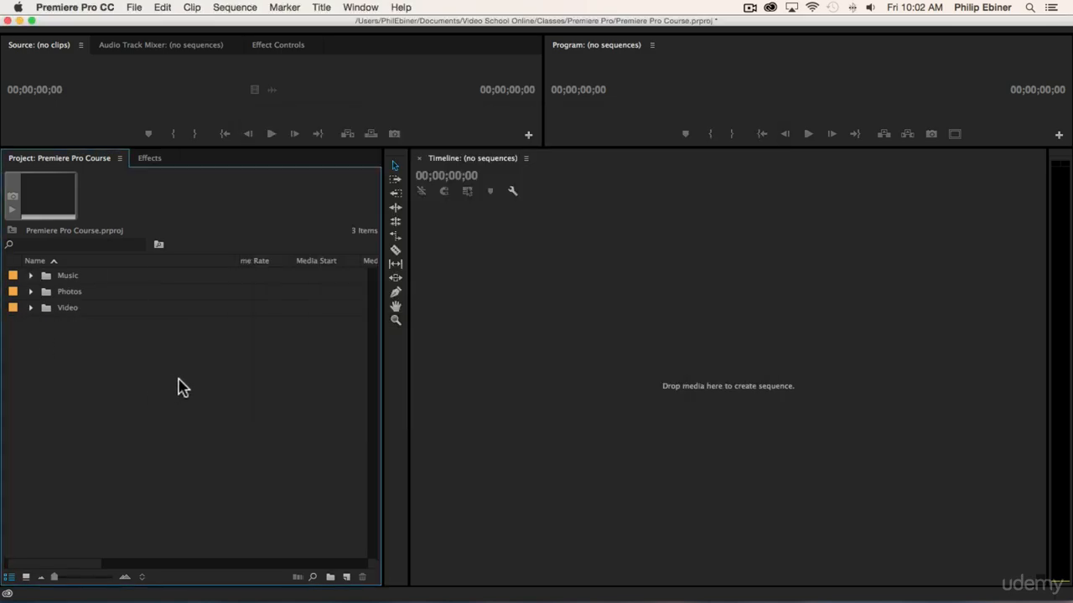
# Expand the Video bin and create a new bin named broll inside it.
pyautogui.click(30, 308)
pyautogui.click(65, 309)
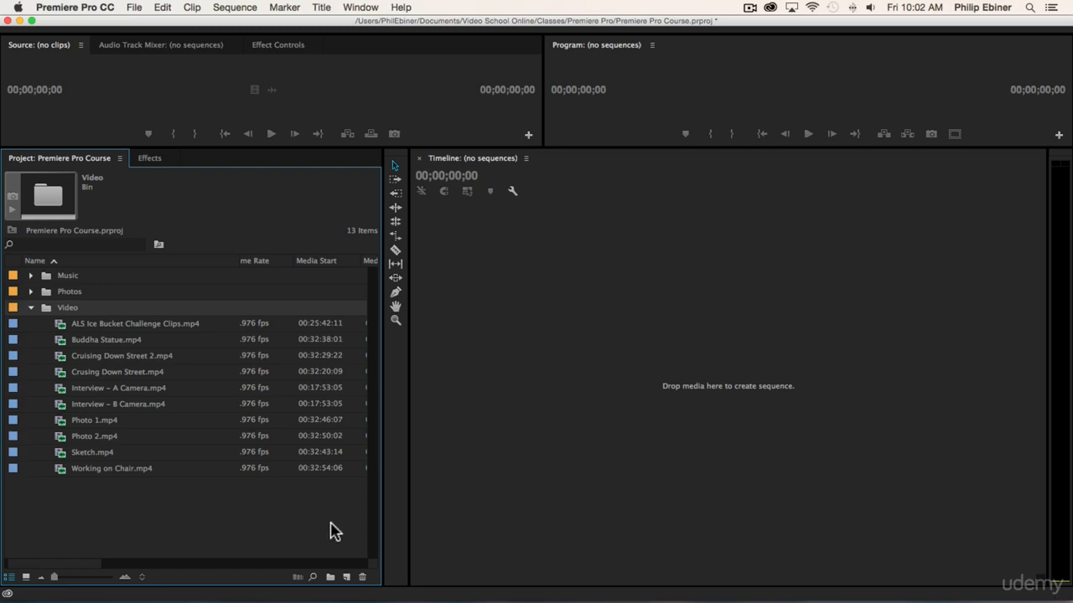
pyautogui.click(331, 578)
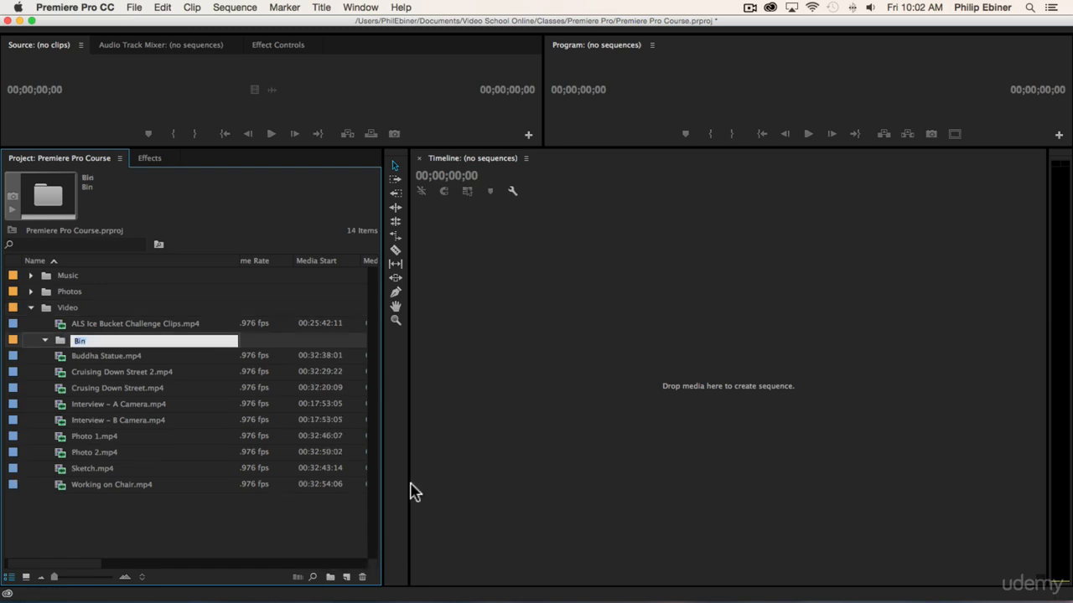
pyautogui.write('broll')
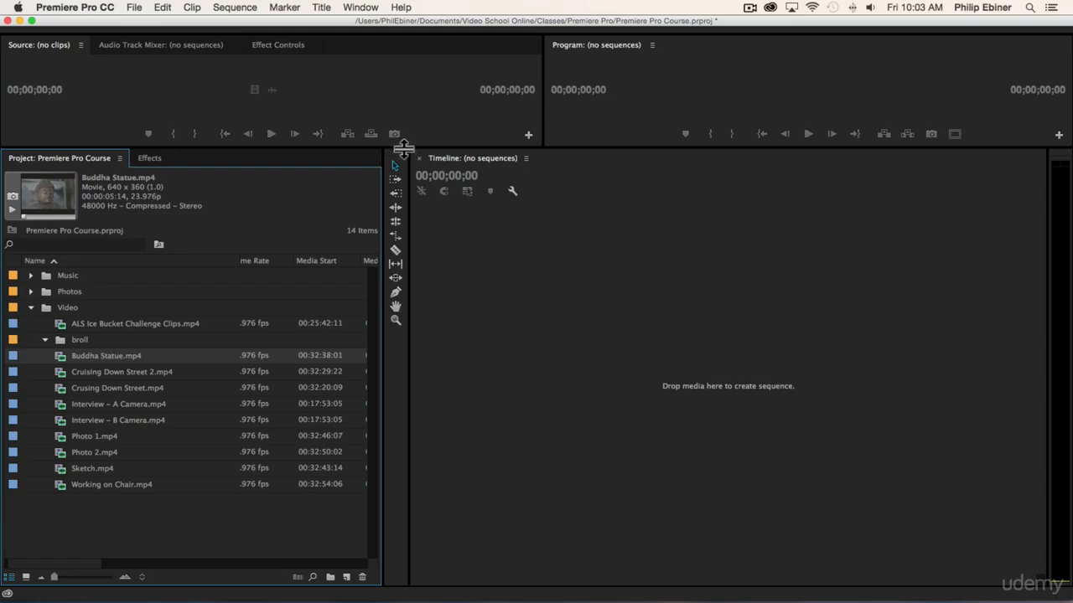
# Enlarge the Source and Program monitors, open the Interview A Camera and B Camera clips, and scrub through the B Camera clip.
pyautogui.moveTo(402, 148); pyautogui.dragTo(477, 304)
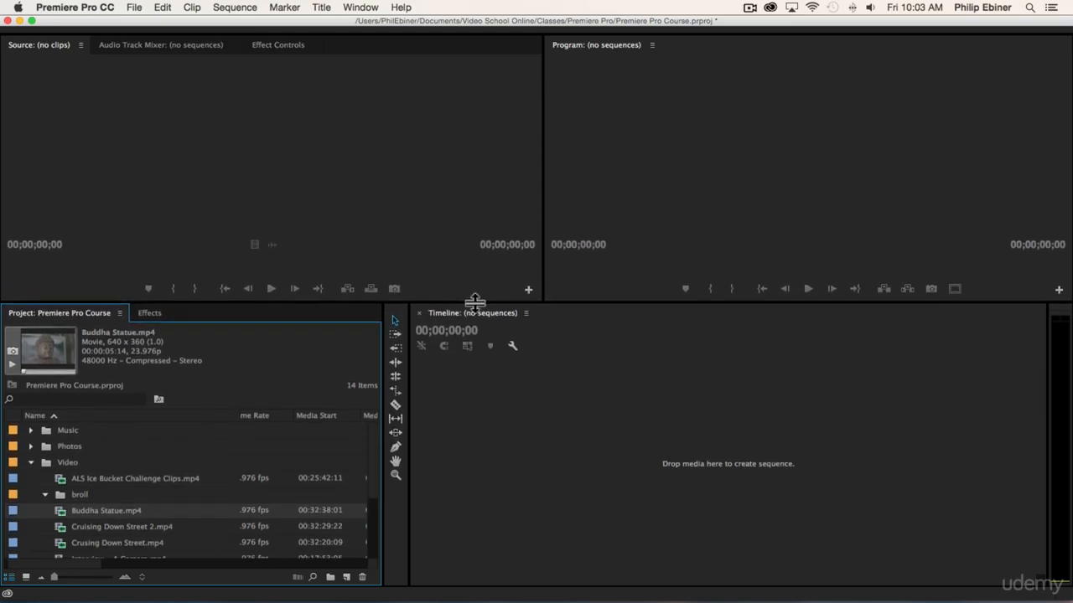
pyautogui.scroll(-5, 261, 453)
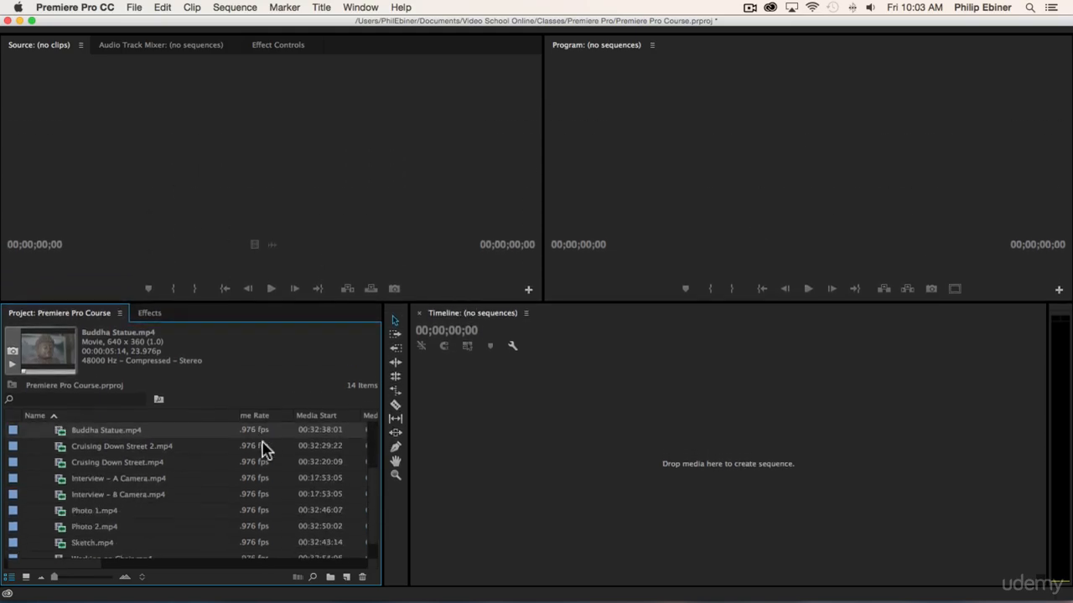
pyautogui.doubleClick(122, 479)
pyautogui.doubleClick(144, 496)
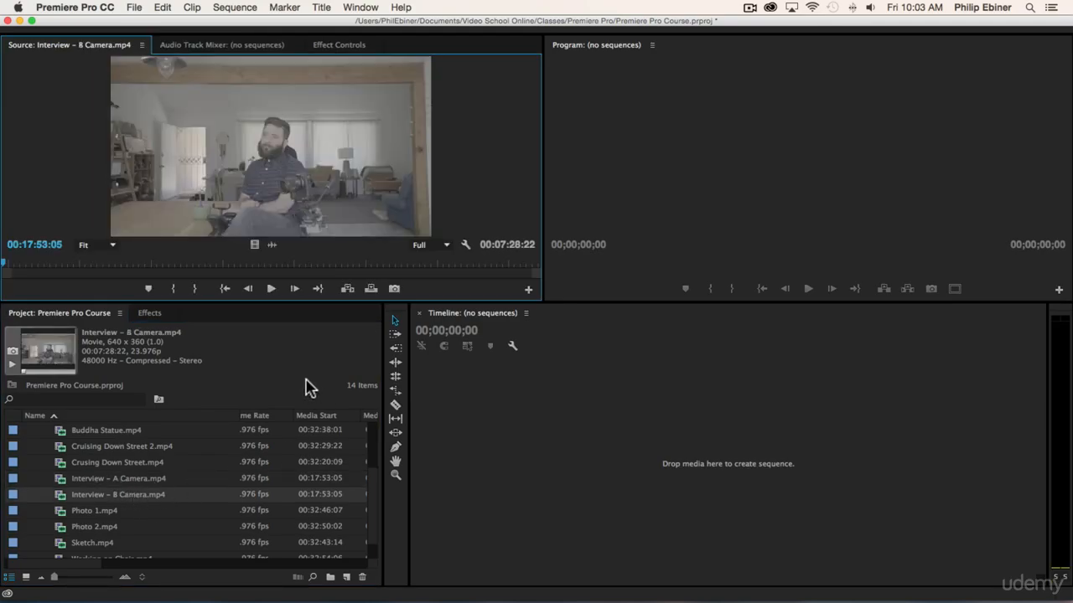
pyautogui.moveTo(144, 263); pyautogui.dragTo(265, 263)
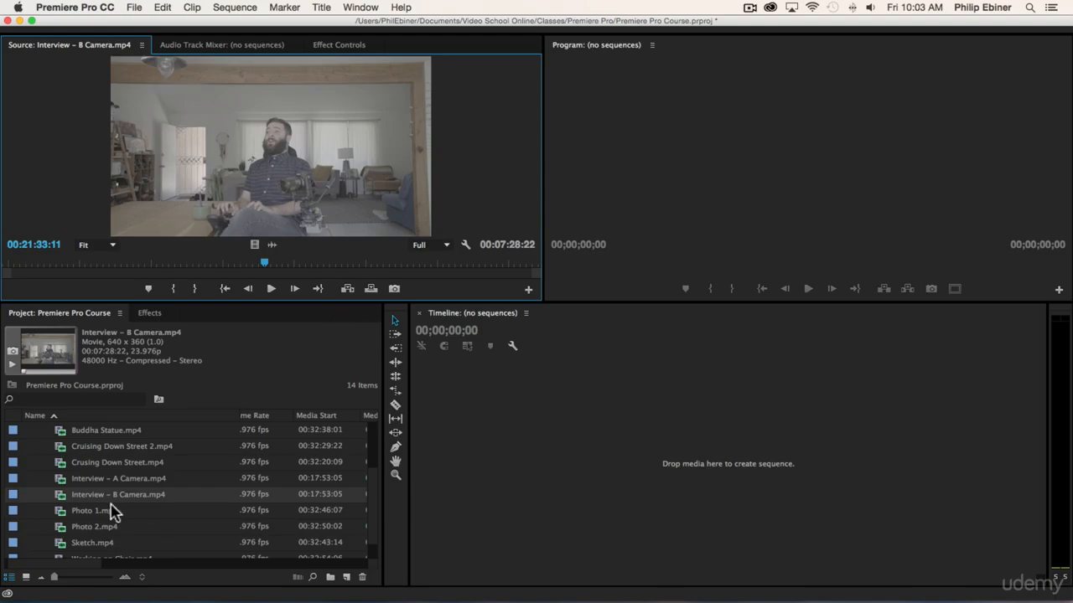
# Open Cruising Down Street 2.mp4 in the Source monitor and play part of it.
pyautogui.scroll(2, 109, 486)
pyautogui.scroll(-1, 109, 474)
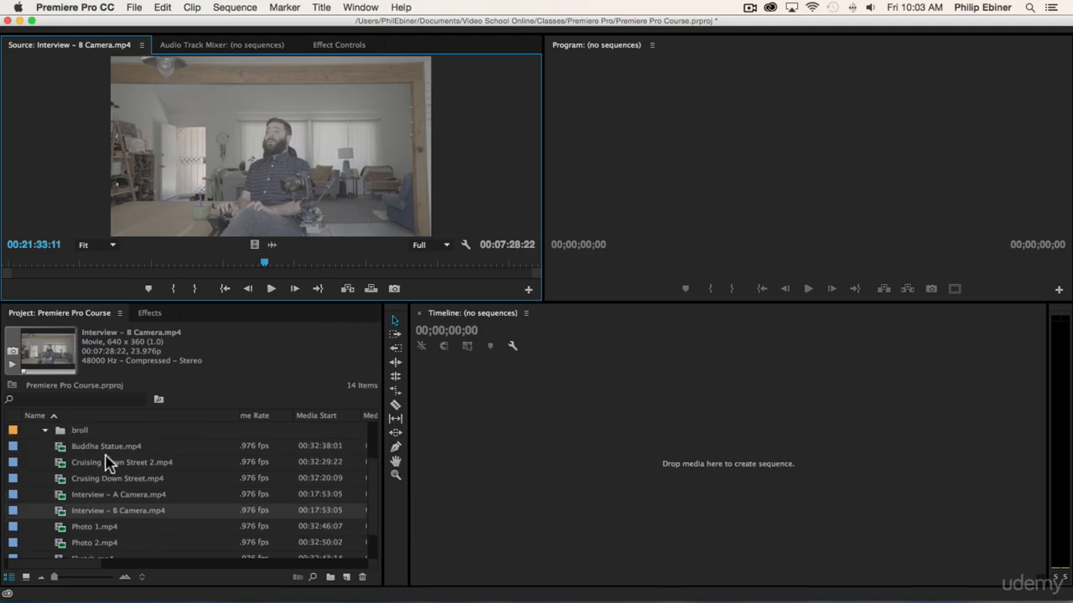
pyautogui.doubleClick(104, 465)
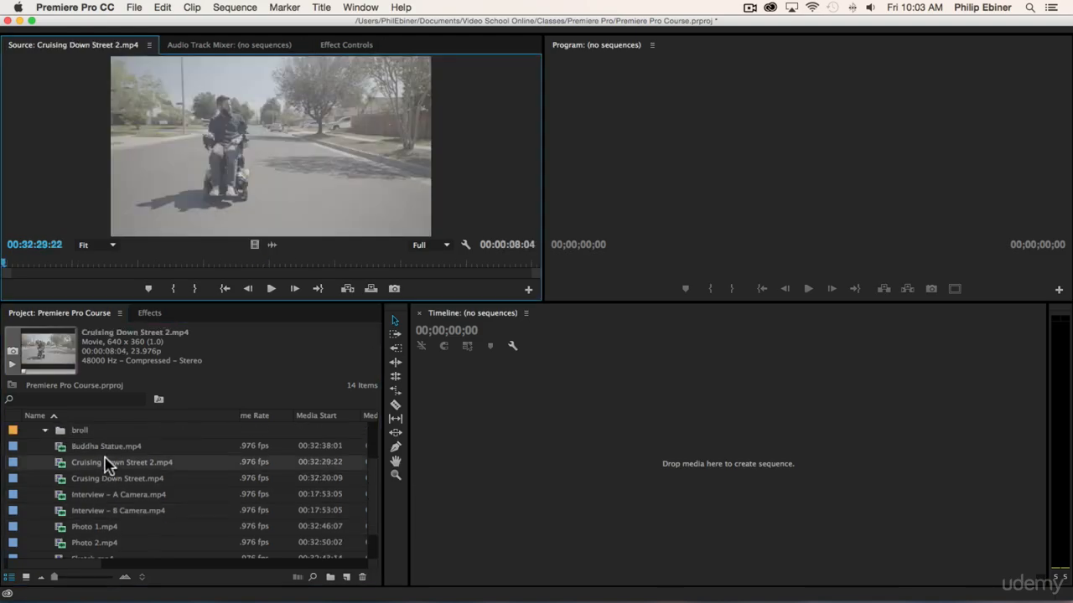
pyautogui.click(272, 289)
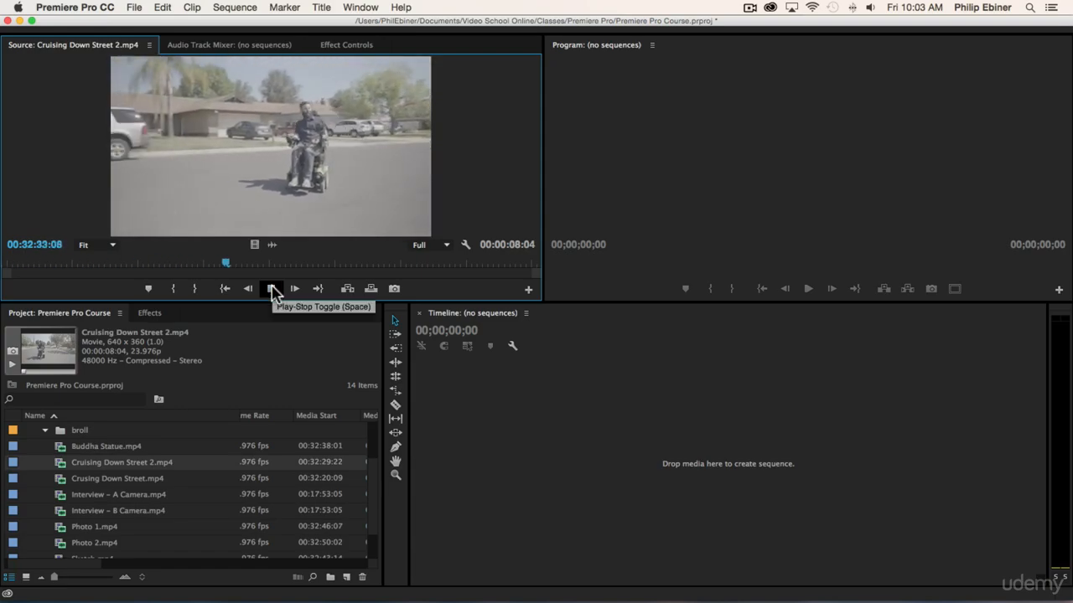
pyautogui.click(272, 288)
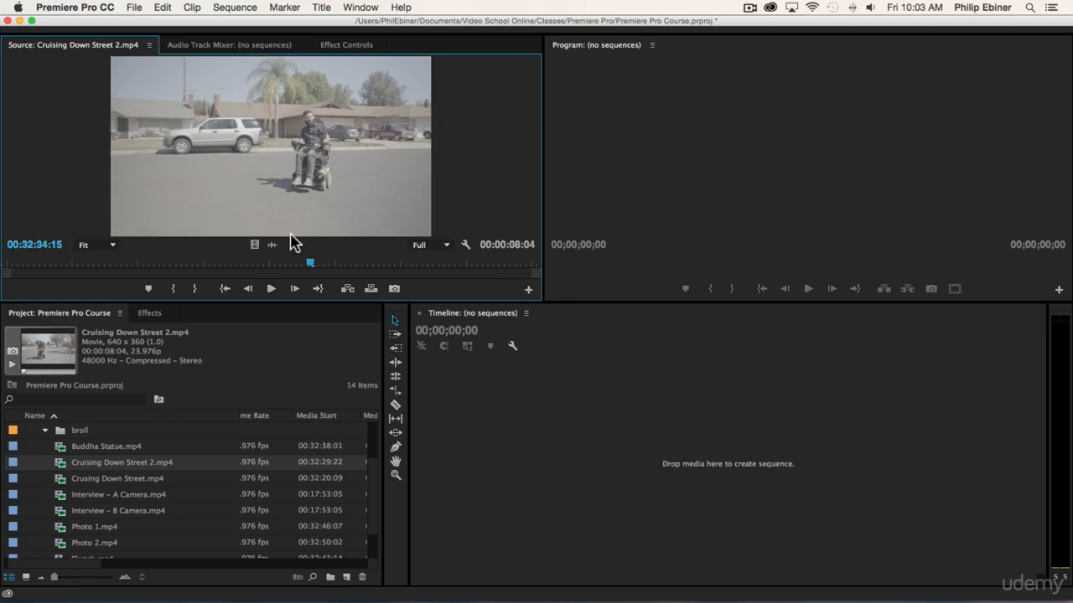
# Move the Buddha Statue, Cruising Down Street 2, Crusing Down Street and ALS Ice Bucket Challenge clips into the broll bin.
pyautogui.scroll(2, 126, 445)
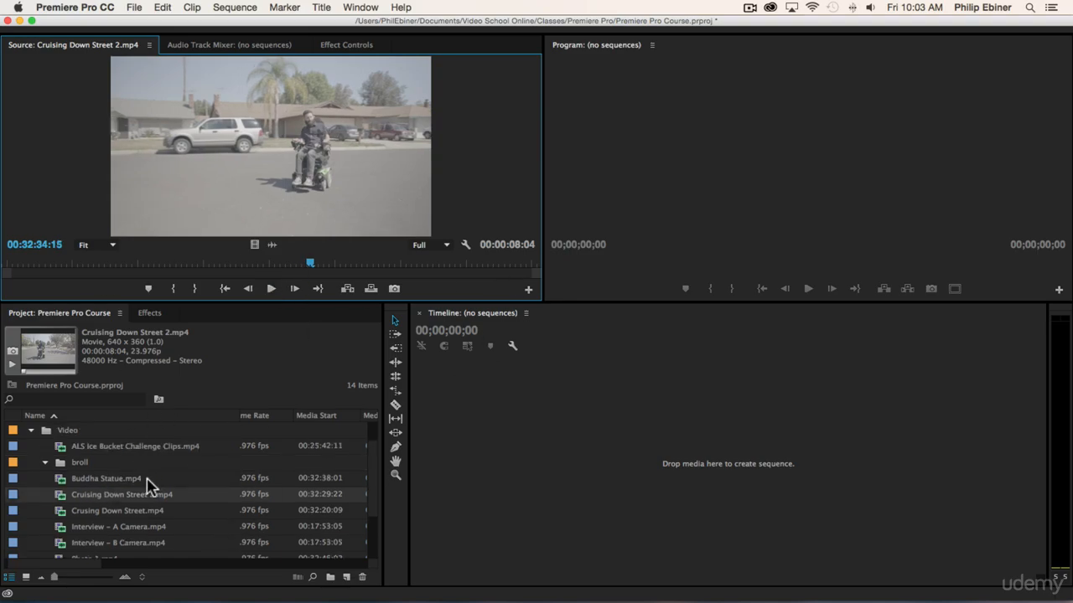
pyautogui.click(132, 511)
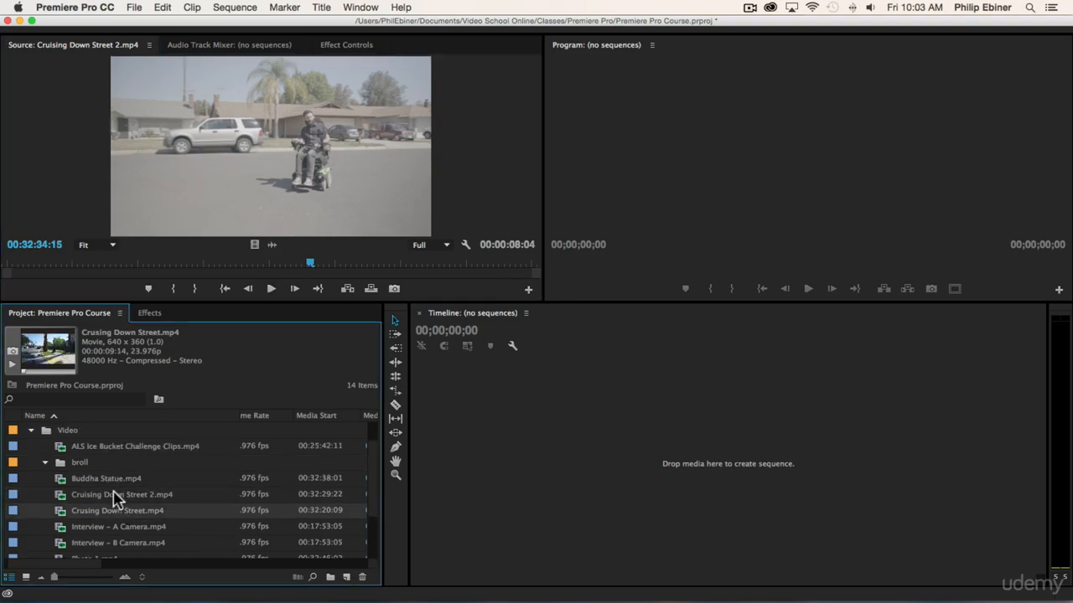
pyautogui.keyDown('shift'); pyautogui.click(113, 479); pyautogui.keyUp('shift')
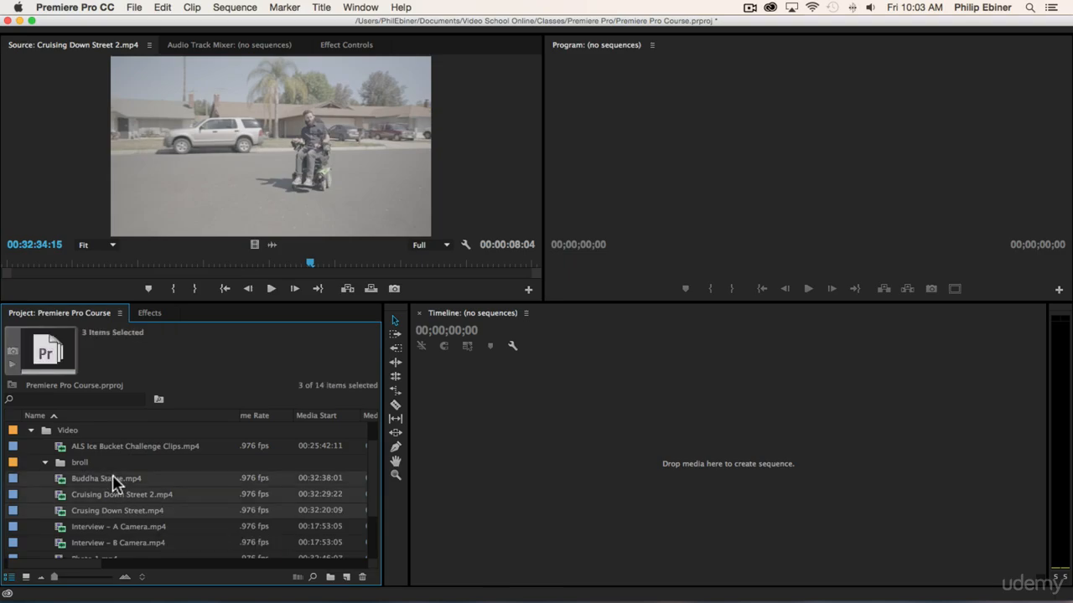
pyautogui.moveTo(113, 479); pyautogui.dragTo(77, 462)
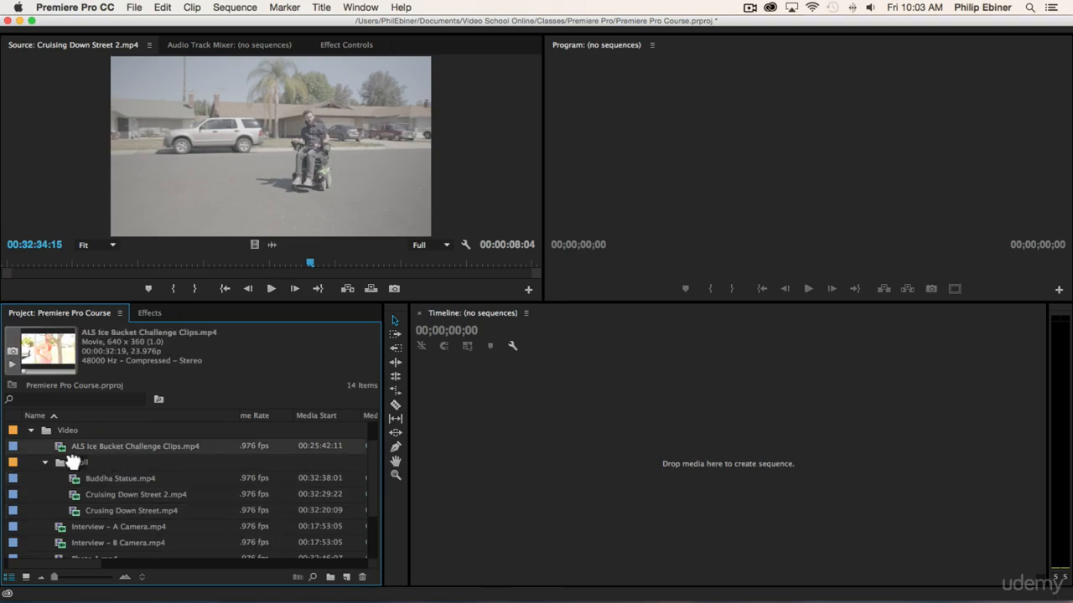
# Move the Photo 1, Photo 2, Sketch and Working on Chair clips into the broll bin.
pyautogui.scroll(-2, 126, 469)
pyautogui.click(99, 544)
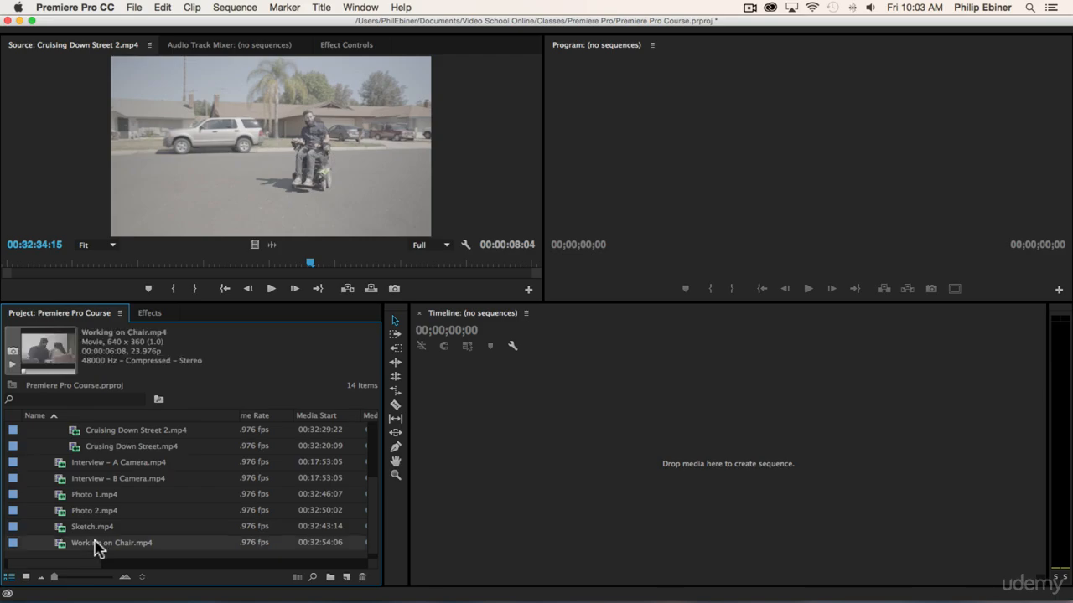
pyautogui.keyDown('shift'); pyautogui.click(107, 496); pyautogui.keyUp('shift')
pyautogui.scroll(5, 113, 498)
pyautogui.scroll(-1, 115, 512)
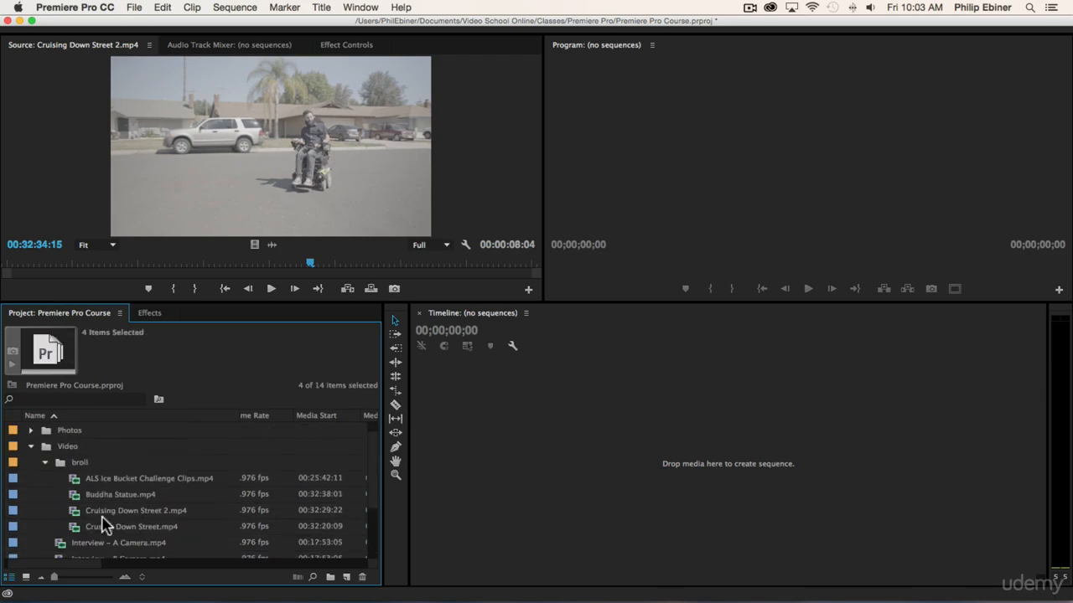
pyautogui.moveTo(89, 556); pyautogui.dragTo(107, 452)
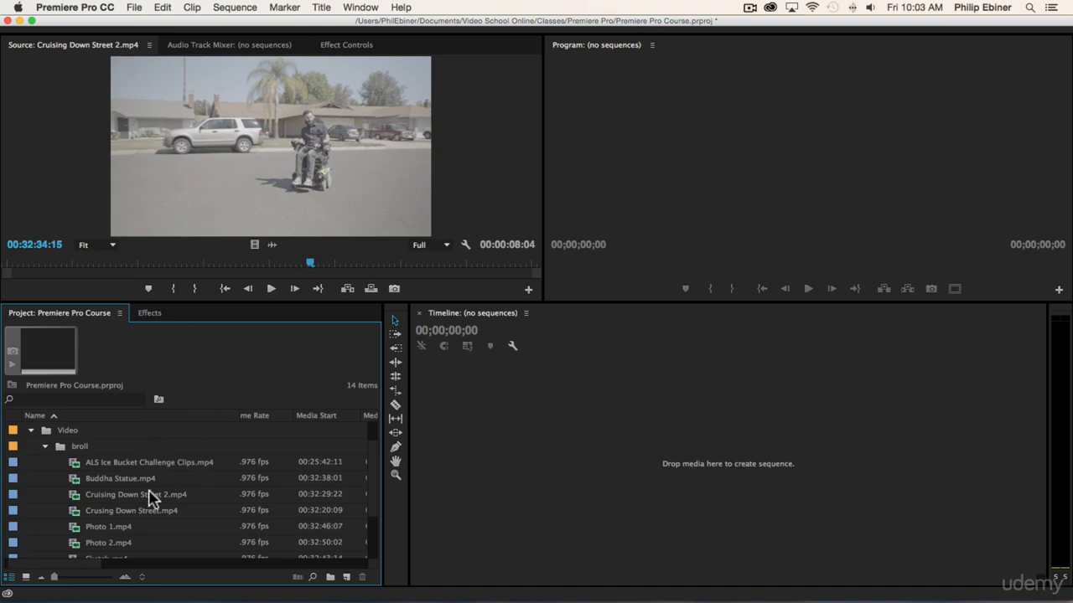
# Collapse the broll bin and create a new bin named interview inside the Video bin.
pyautogui.click(46, 449)
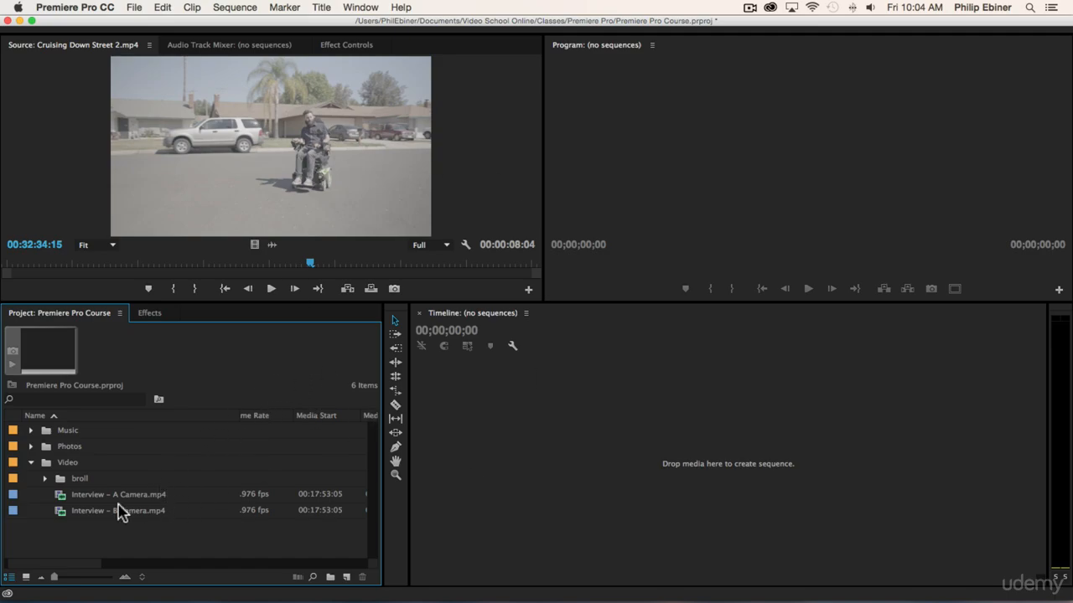
pyautogui.click(62, 464)
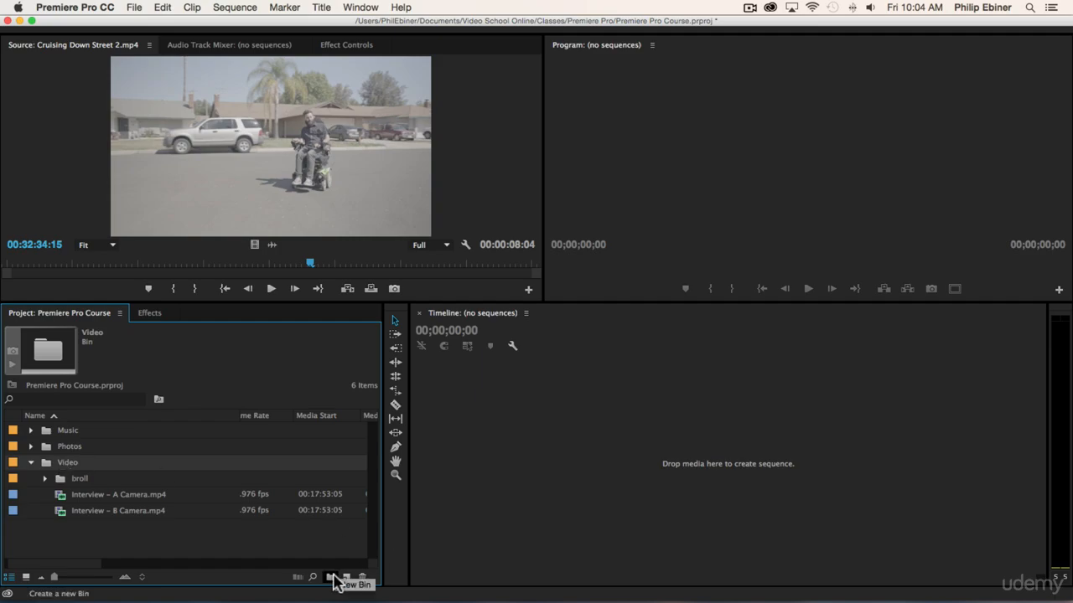
pyautogui.click(332, 577)
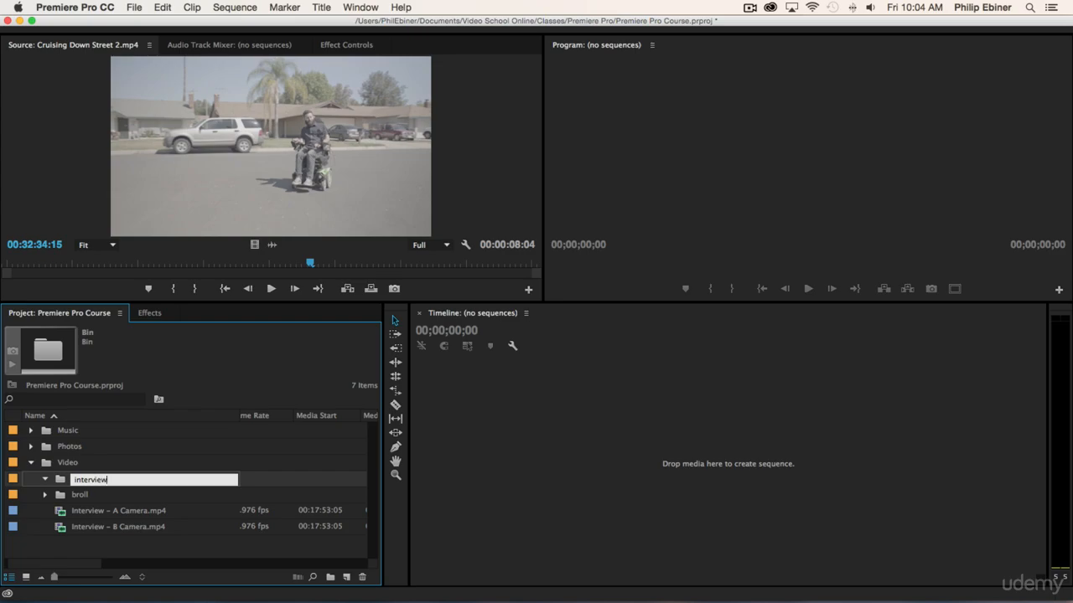
pyautogui.write('interview')
pyautogui.press('Tab')
# Move the Interview A Camera and B Camera clips into the interview bin, then collapse the interview and Video bins.
pyautogui.click(113, 528)
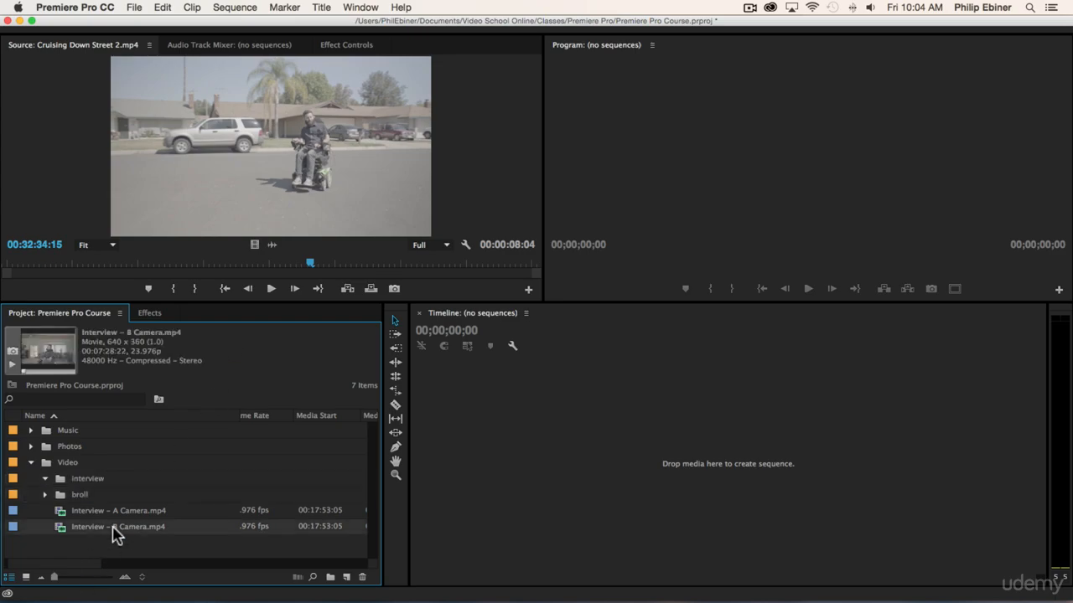
pyautogui.keyDown('shift'); pyautogui.click(124, 513); pyautogui.keyUp('shift')
pyautogui.moveTo(124, 513); pyautogui.dragTo(82, 481)
pyautogui.click(44, 479)
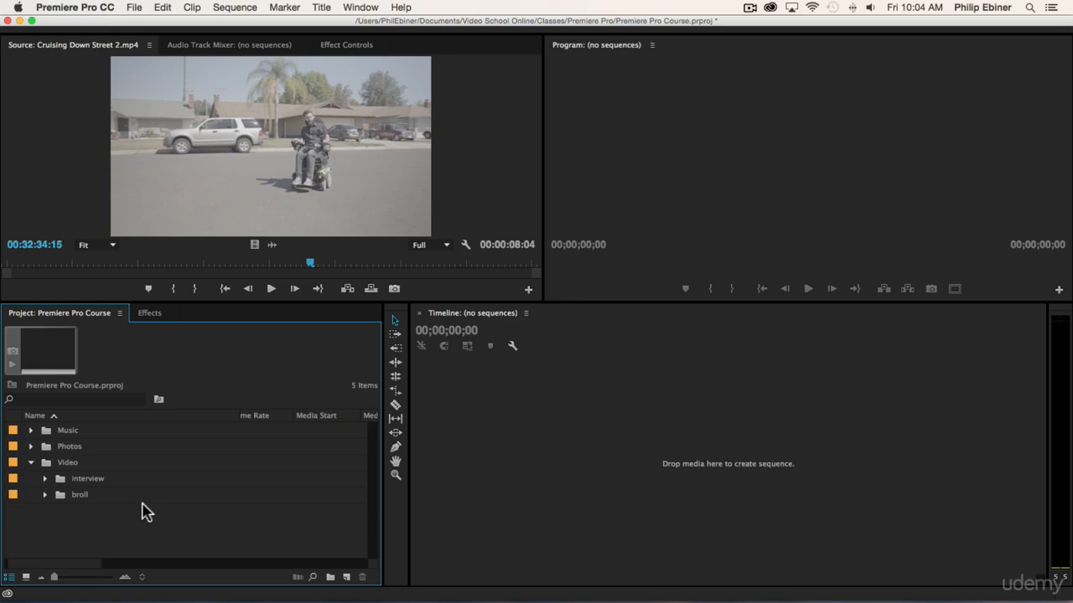
pyautogui.click(30, 464)
# Switch to Finder, review the Music, Photos and Video Clips folders inside Resources, and return to Premiere Pro.
pyautogui.press('super+Tab')
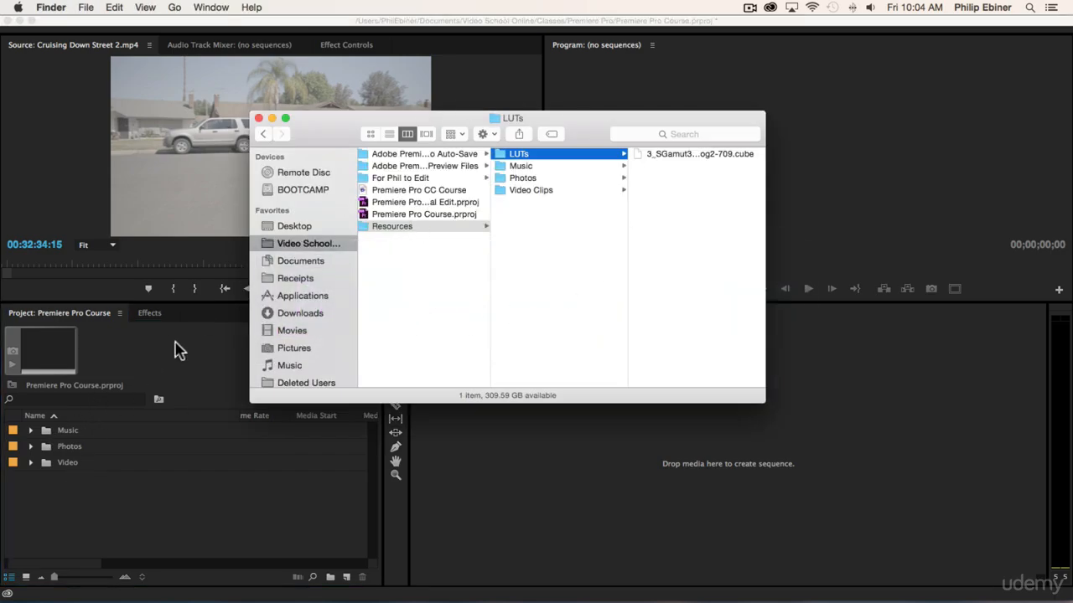
pyautogui.click(534, 166)
pyautogui.click(523, 177)
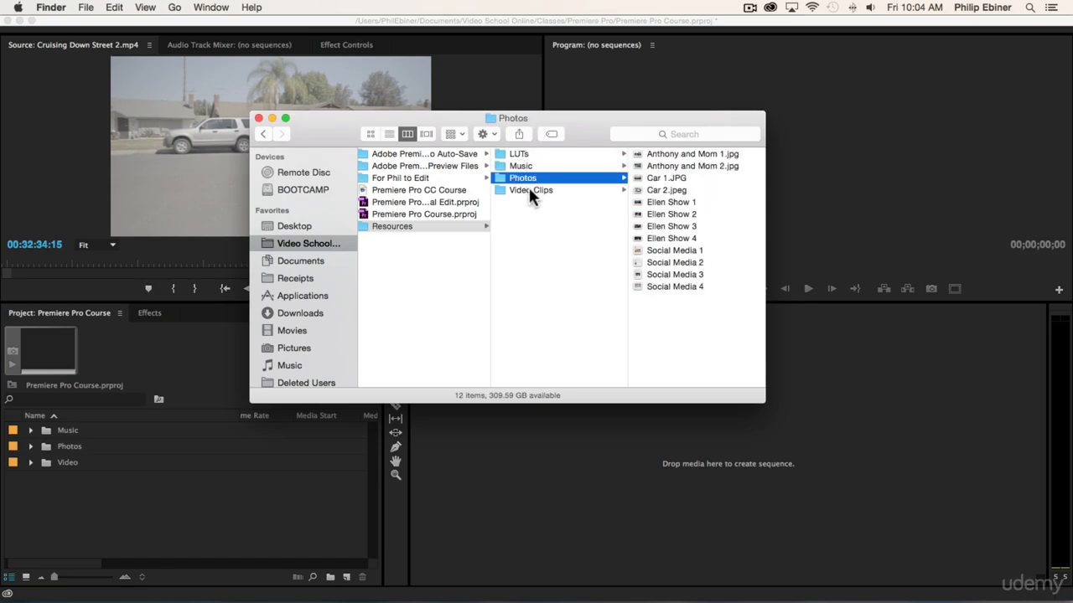
pyautogui.click(528, 189)
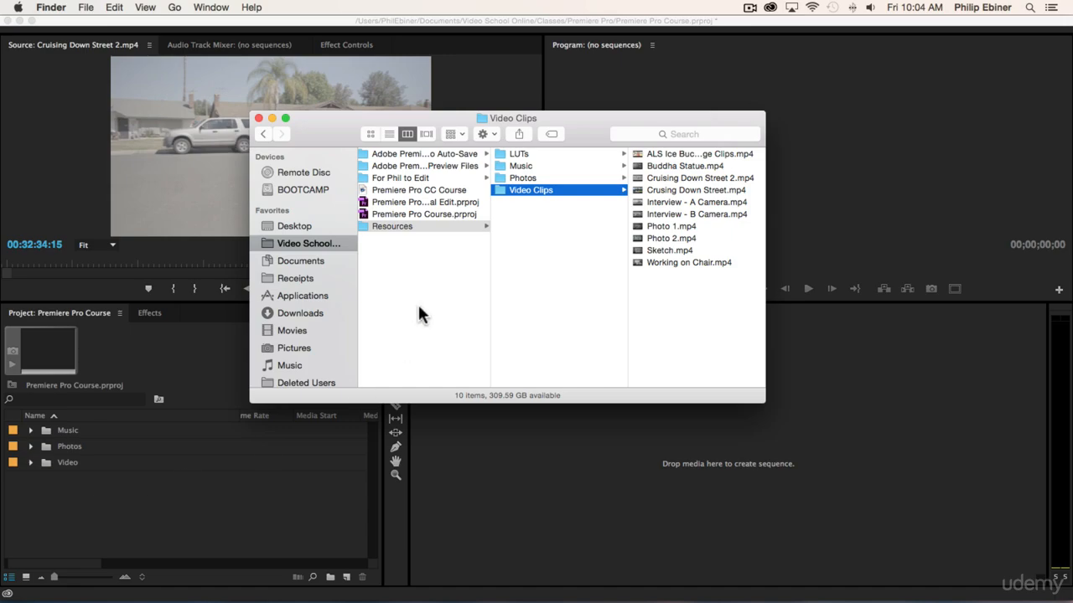
pyautogui.click(526, 222)
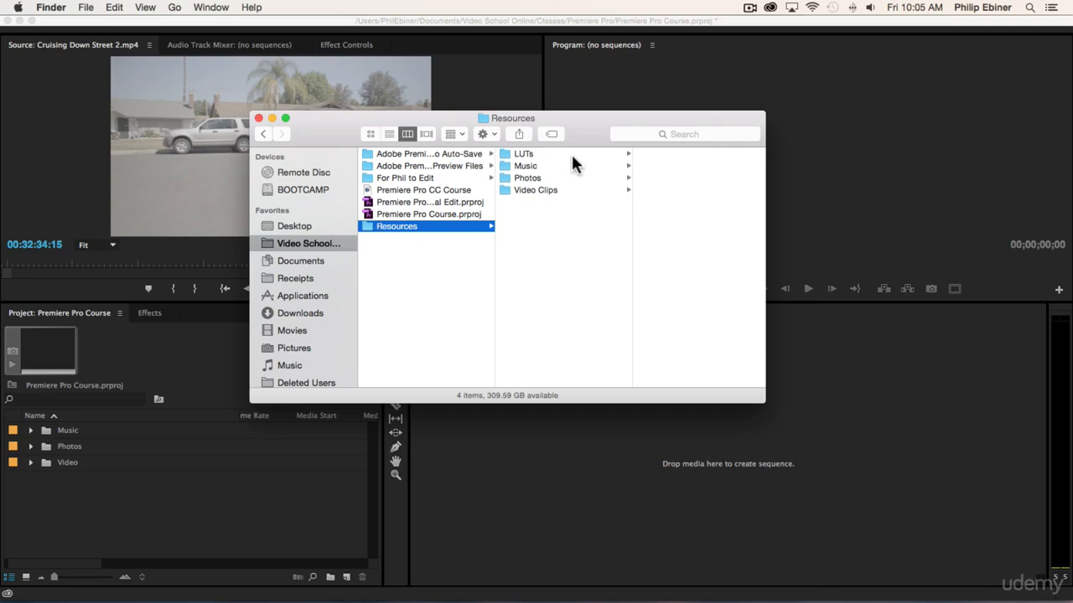
pyautogui.click(142, 496)
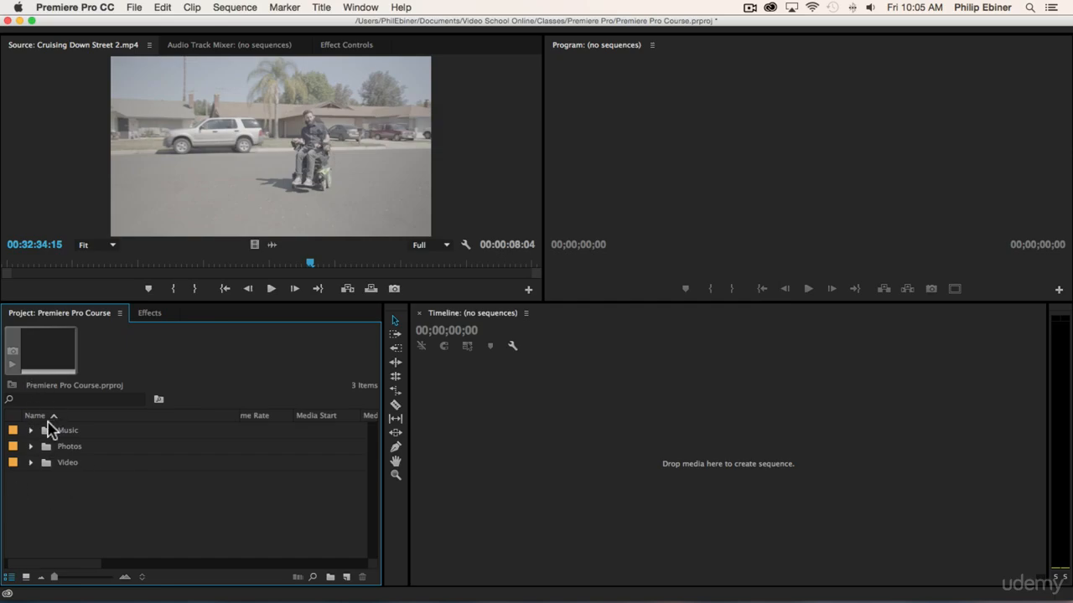
# Expand the Video and broll bins and view Photo 1.mp4 and Photo 2.mp4 in the Source monitor.
pyautogui.click(30, 463)
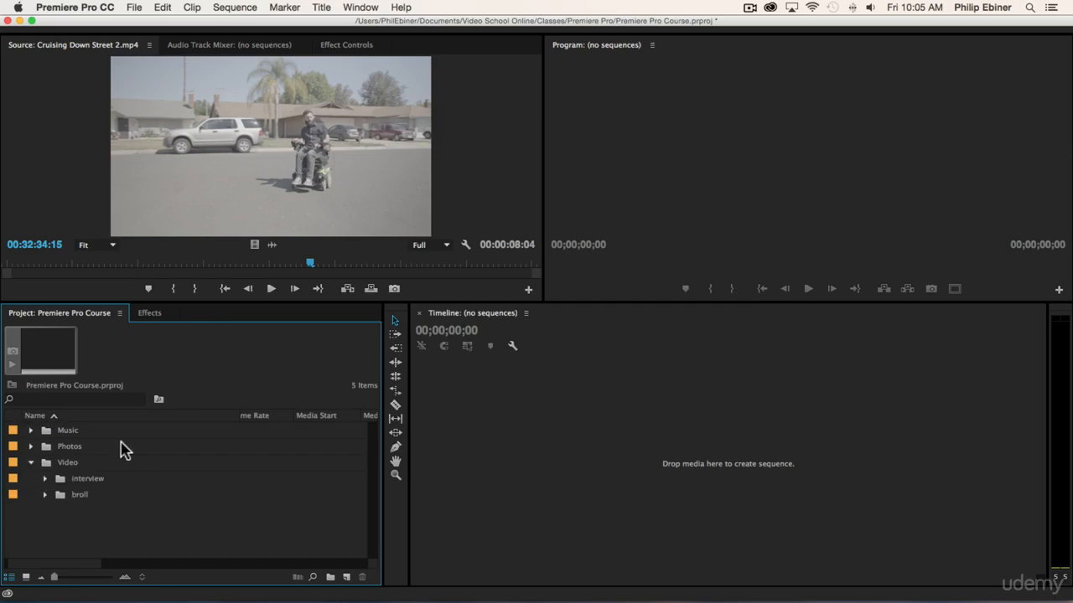
pyautogui.click(44, 496)
pyautogui.scroll(-3, 129, 478)
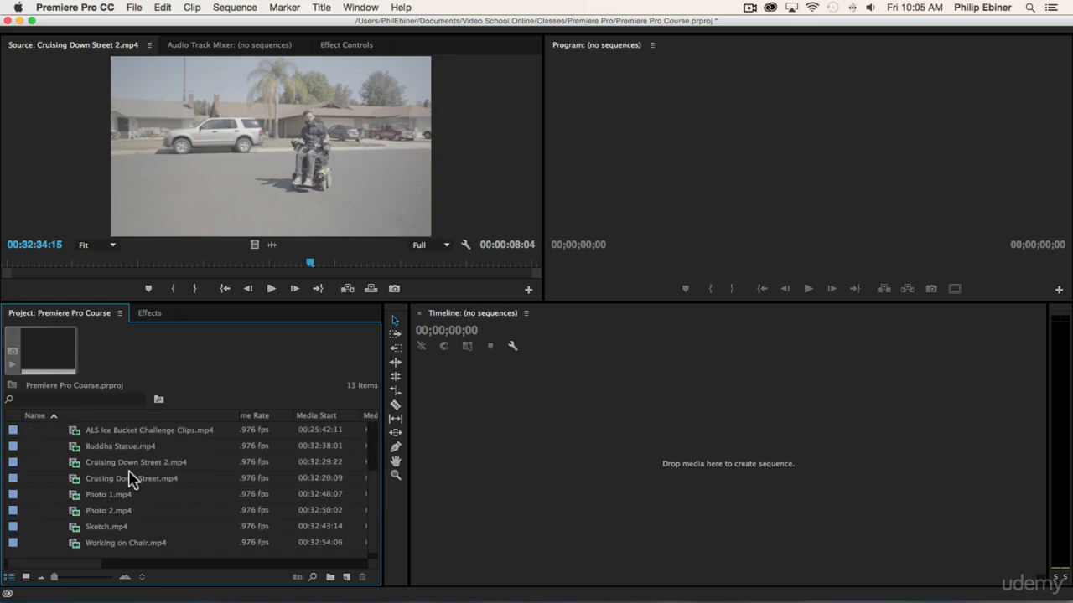
pyautogui.doubleClick(74, 496)
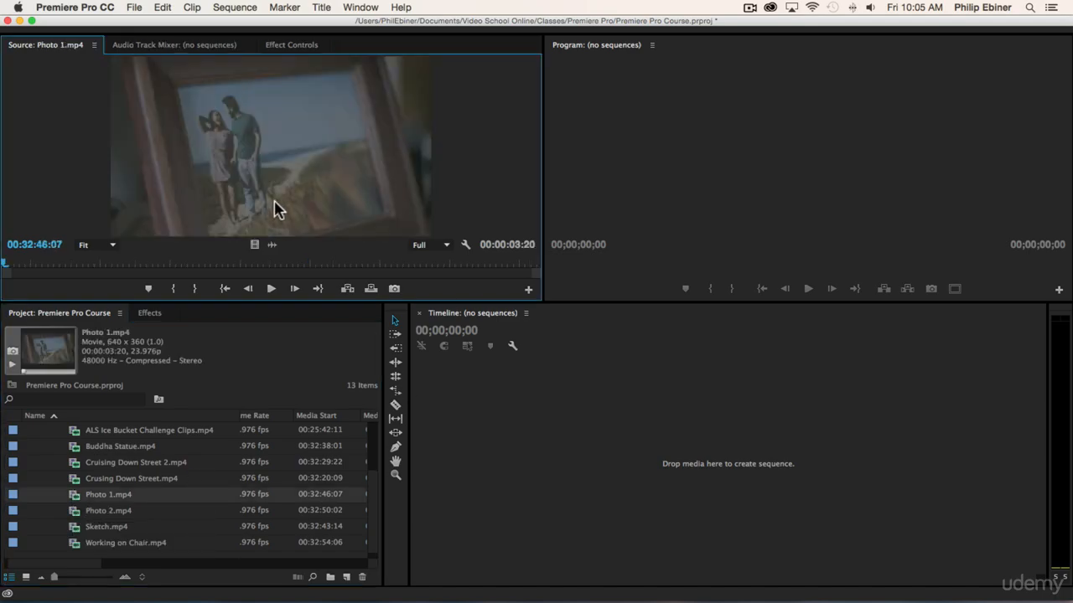
pyautogui.doubleClick(104, 512)
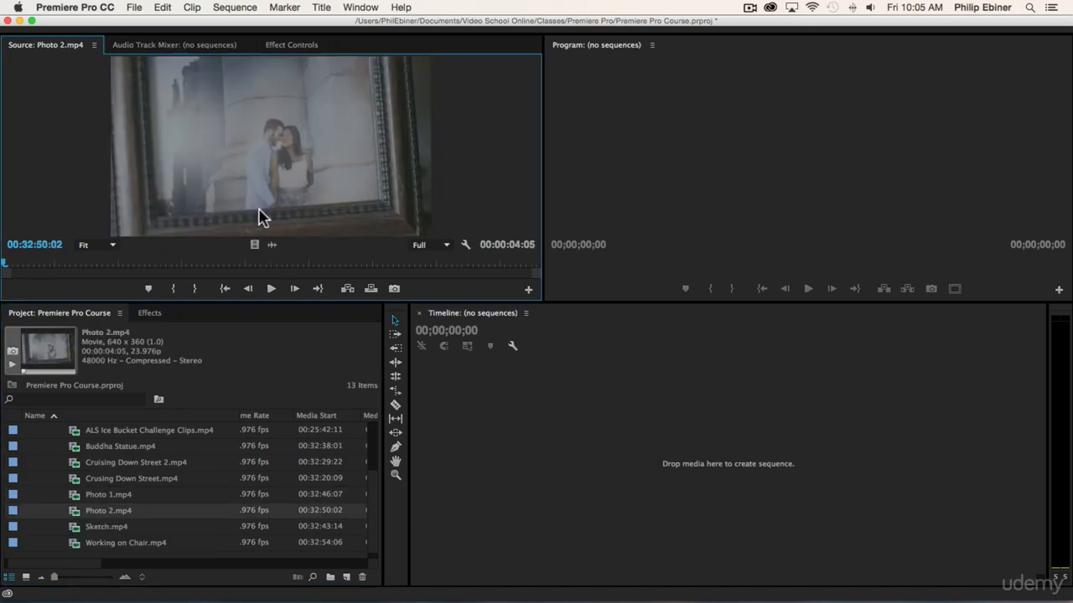
pyautogui.doubleClick(168, 494)
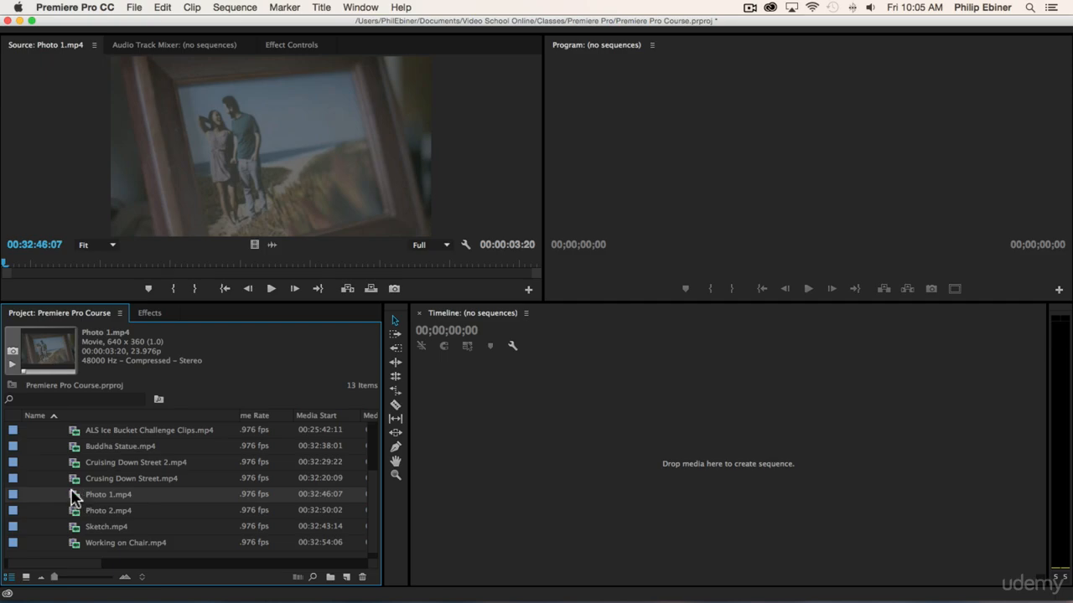
# Rename the Photo 1.mp4 clip with a description naming the couple pictured and the beach location.
pyautogui.click(189, 496)
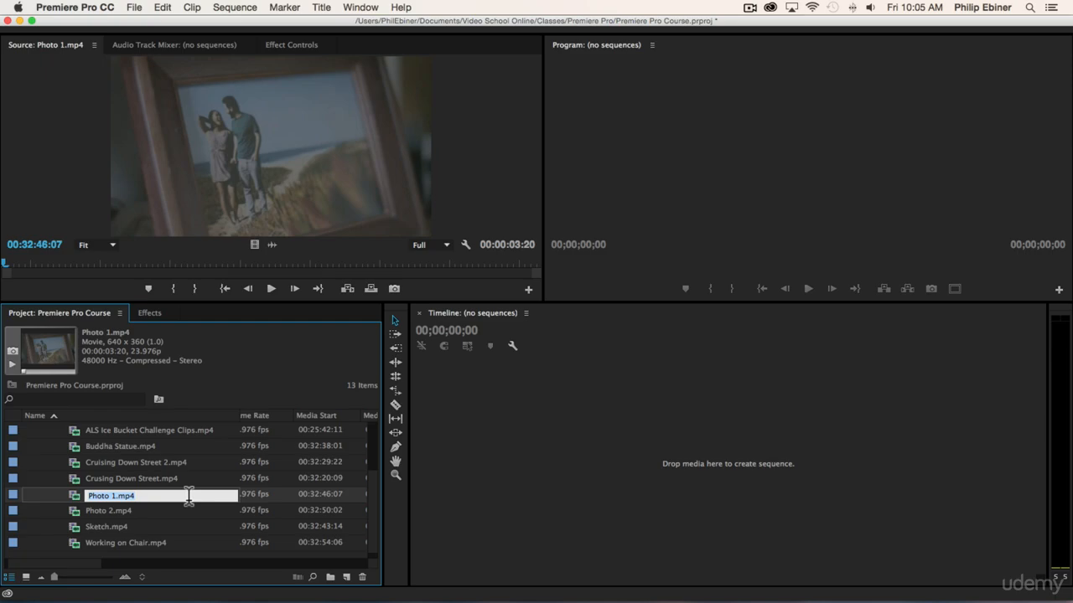
pyautogui.write('Pho')
pyautogui.press('Tab')
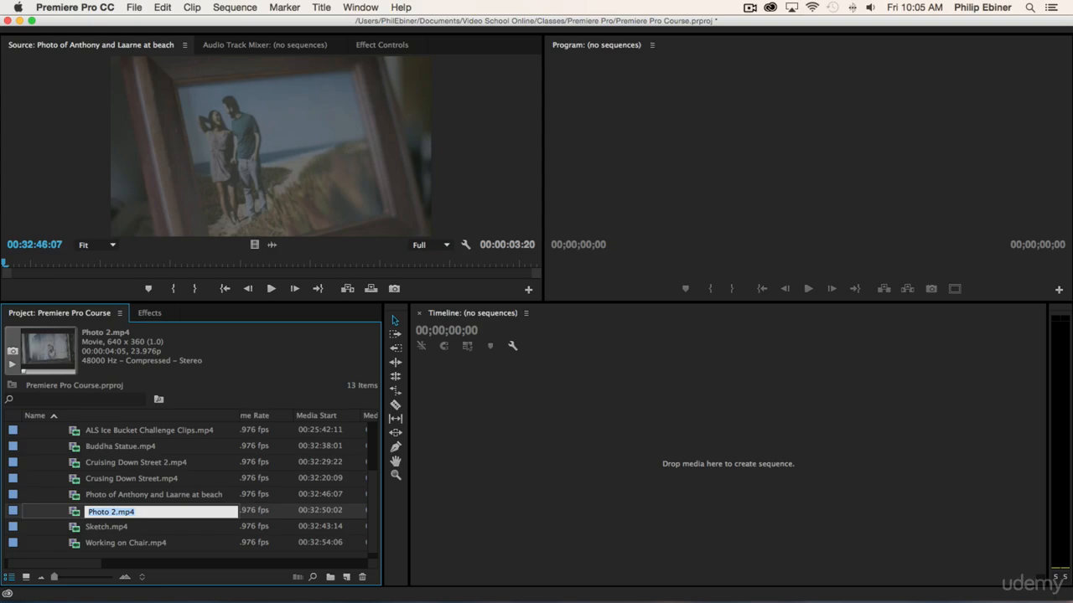
# View Photo 2.mp4 in the Source monitor and rename it with the couple's names followed by "in front of building".
pyautogui.click(76, 513)
pyautogui.doubleClick(76, 513)
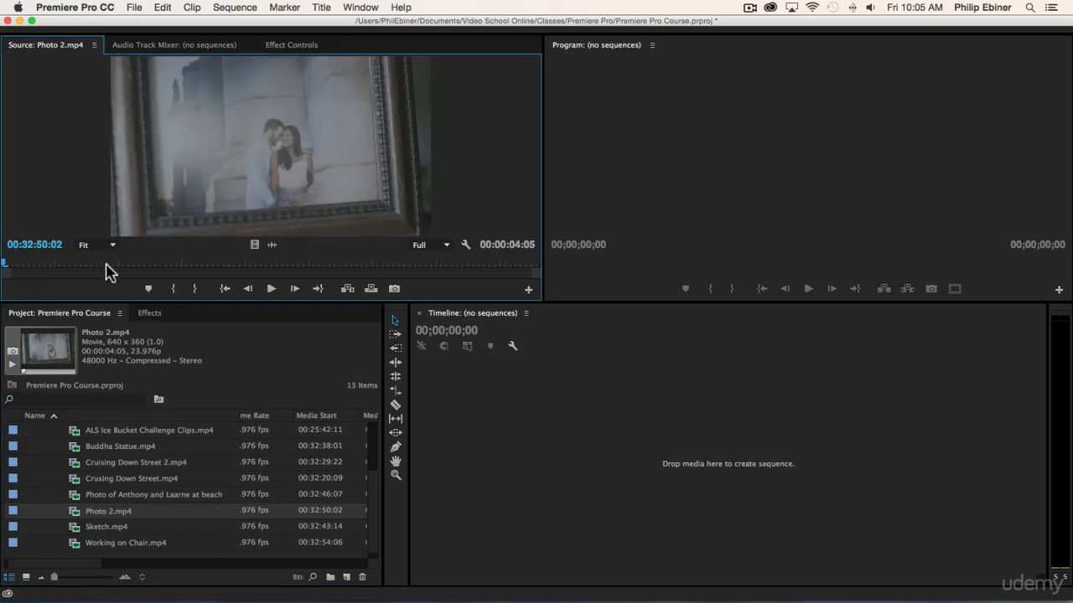
pyautogui.click(104, 512)
pyautogui.write('Photo of Anthony and Laarne in f')
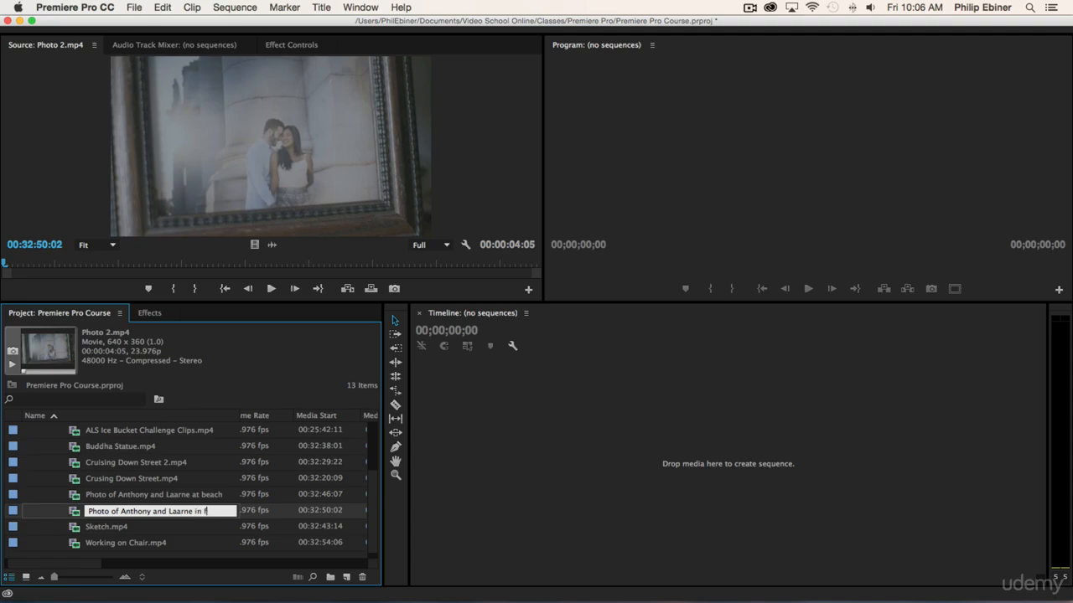
pyautogui.write('ront of building')
pyautogui.press('Tab')
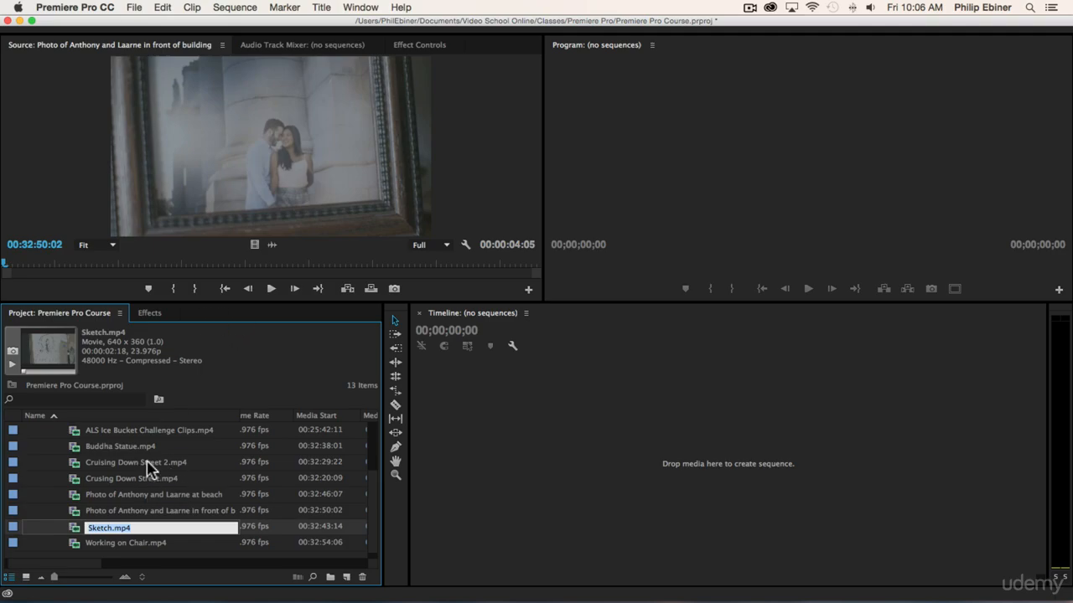
# Look over the clips in the broll bin and their frame rate and media start columns.
pyautogui.scroll(3, 141, 469)
pyautogui.scroll(-3, 141, 469)
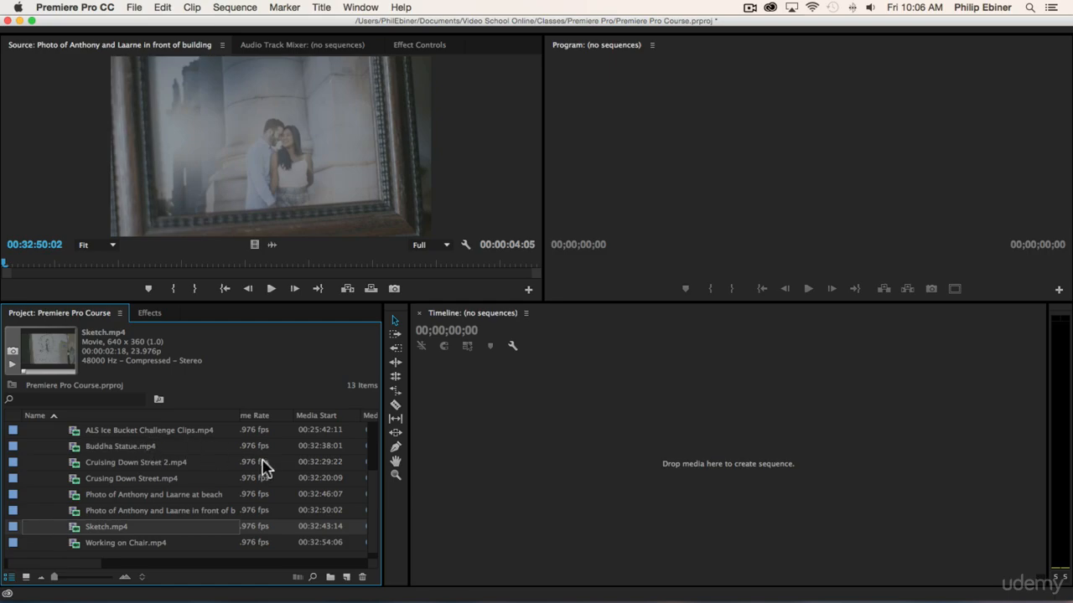
pyautogui.hscroll(3, 203, 445)
pyautogui.hscroll(-3, 204, 442)
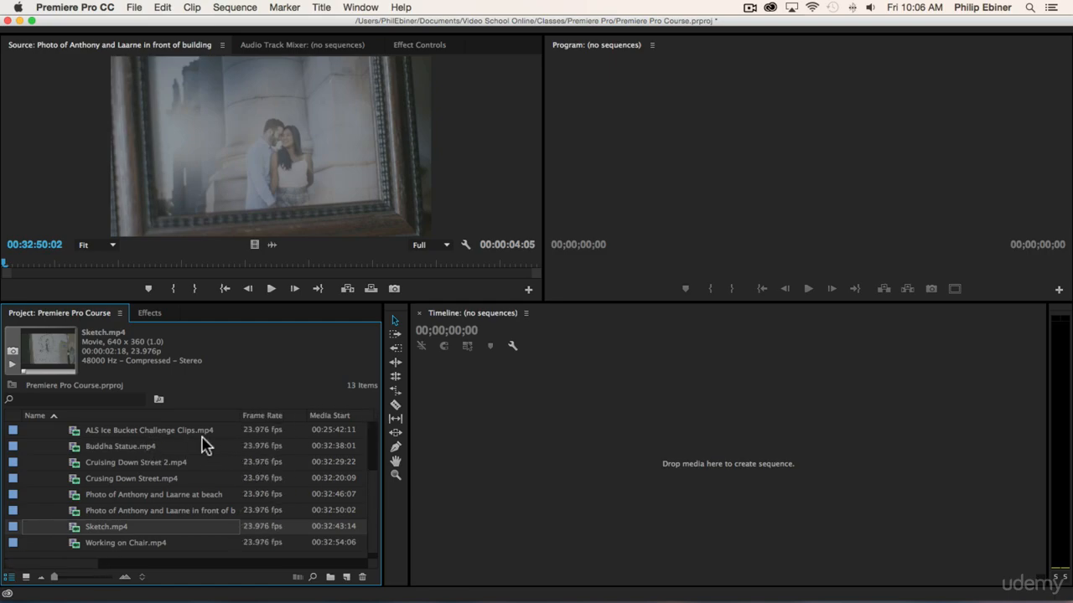
pyautogui.scroll(3, 170, 449)
pyautogui.scroll(-1, 169, 448)
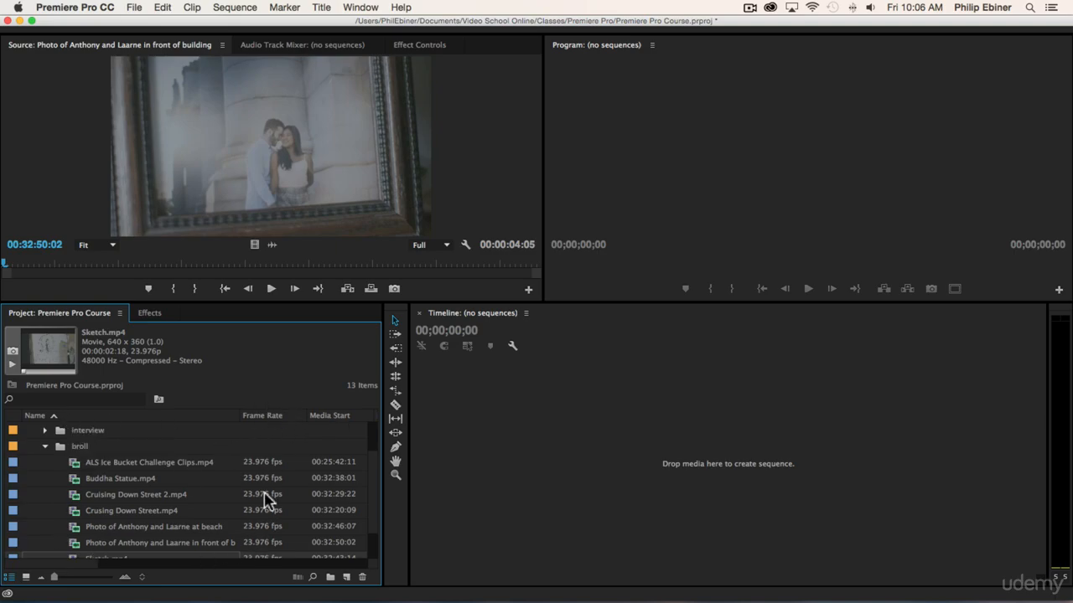
pyautogui.scroll(-2, 285, 499)
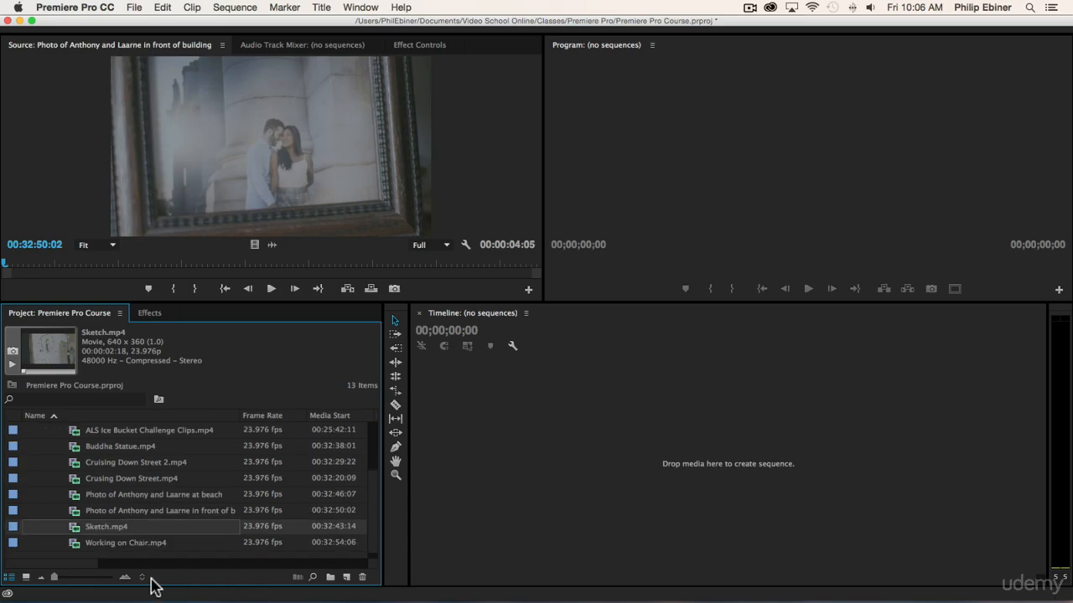
pyautogui.moveTo(88, 570); pyautogui.dragTo(120, 568)
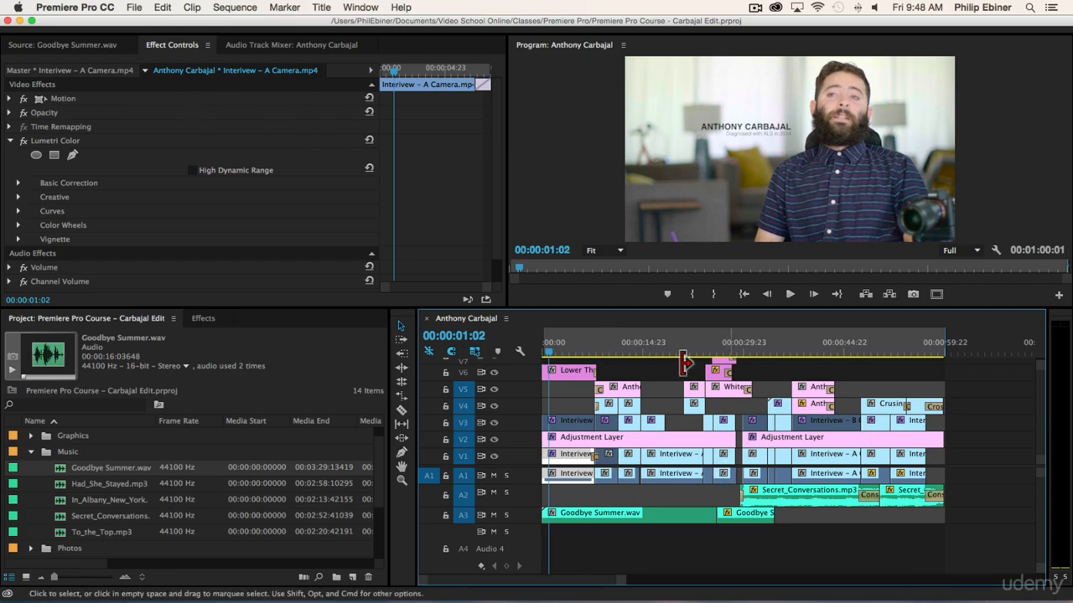
# Select the Lumetri Color effect of the interview clip, view the effects library categories, and return to the project's media list.
pyautogui.click(67, 142)
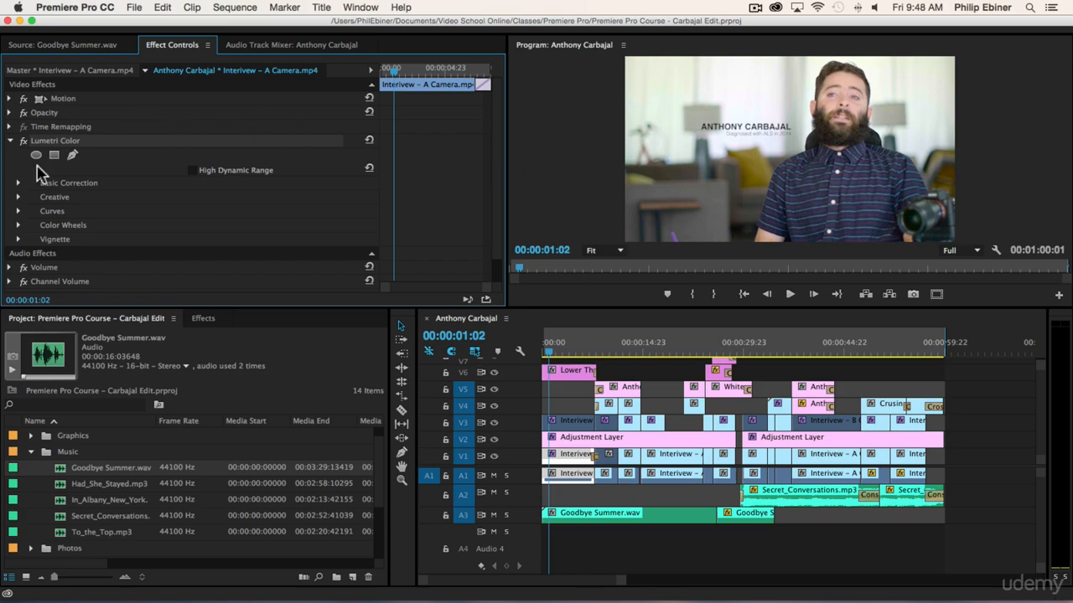
pyautogui.click(204, 318)
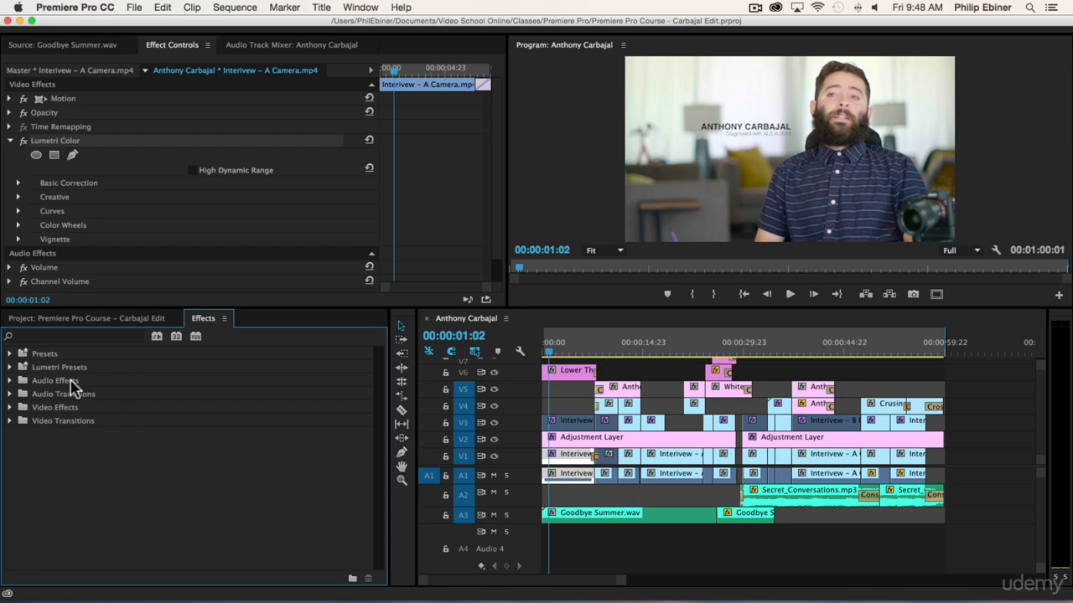
pyautogui.click(97, 319)
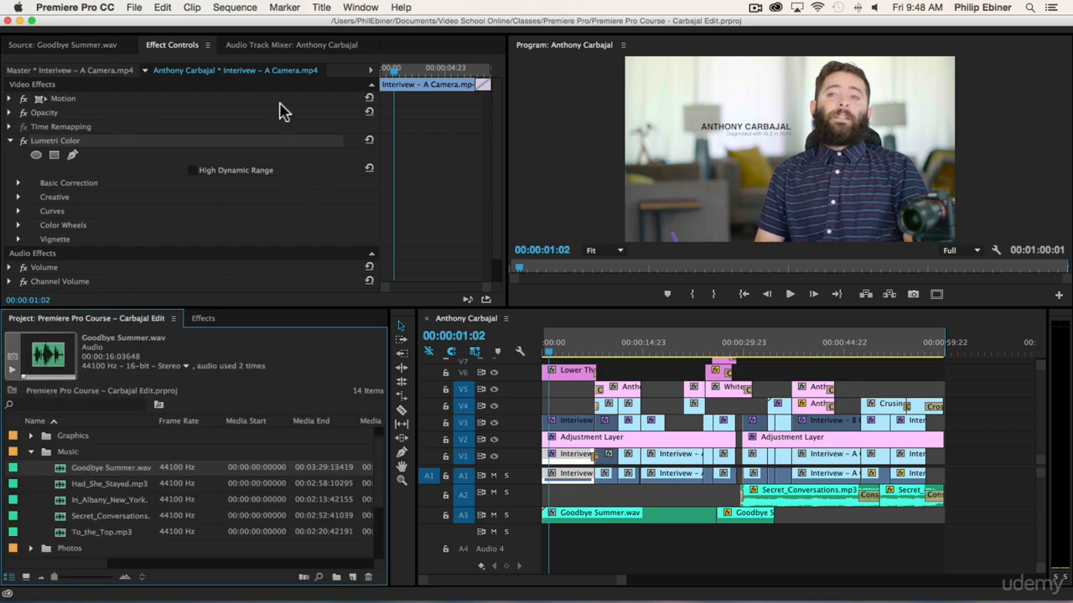